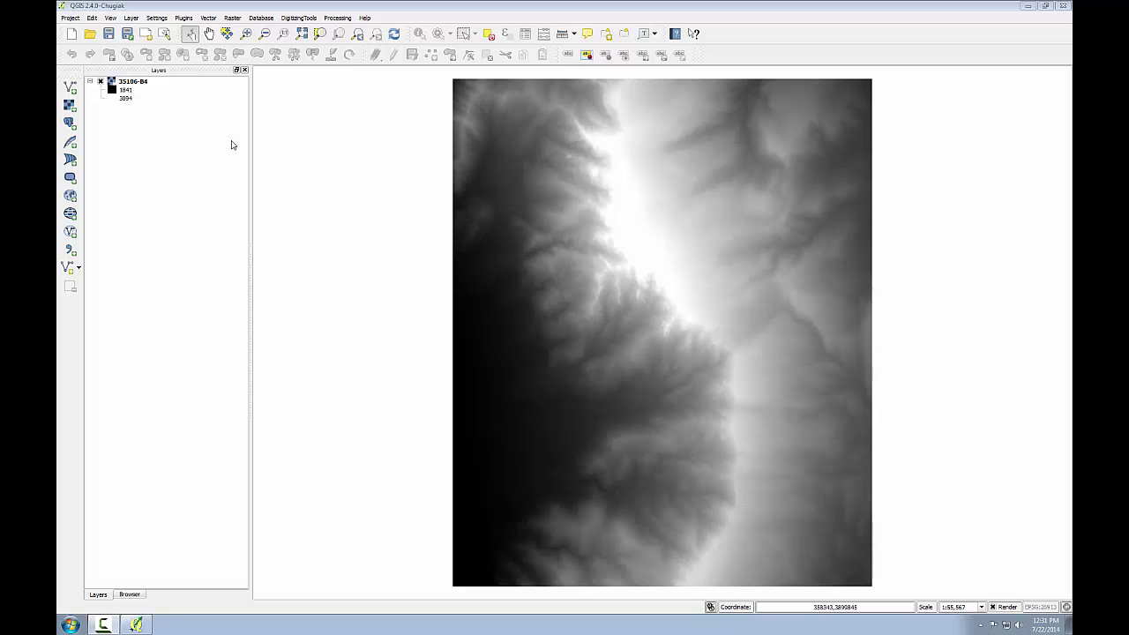
Step: Review the 35106-B4 layer's coordinate reference system and its raster metadata, including the pixel size
double_click(124, 82)
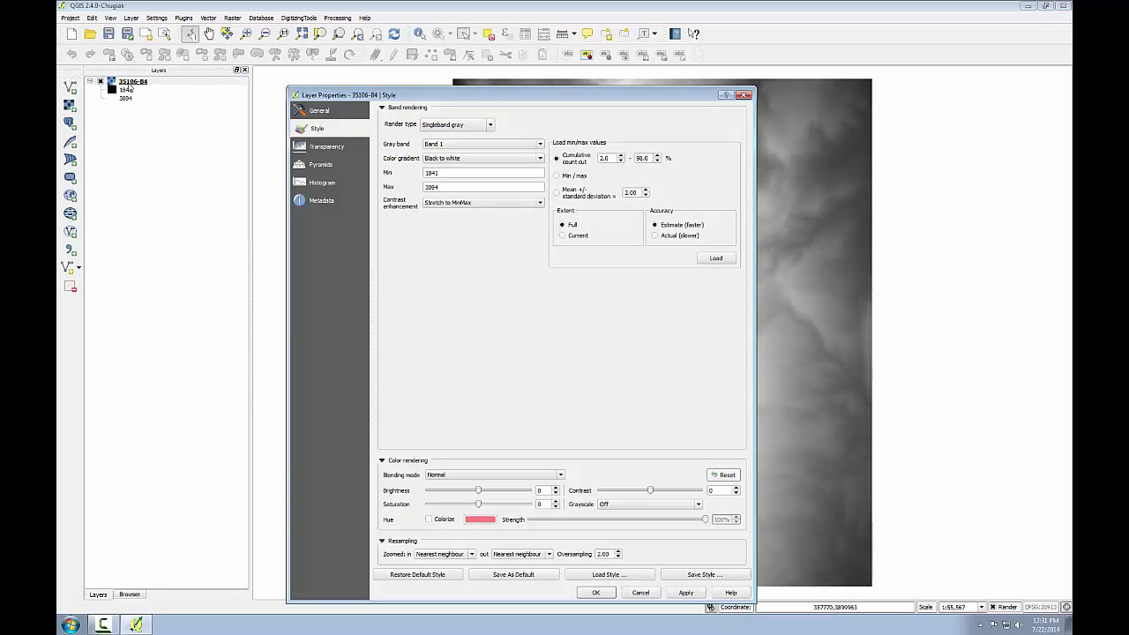
click(323, 111)
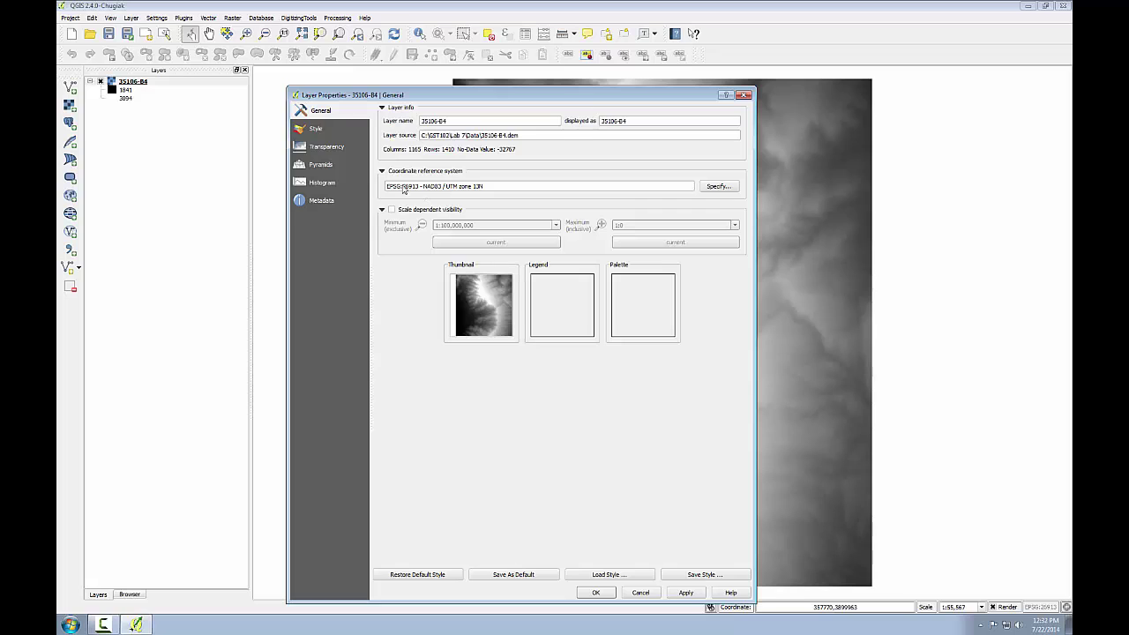
click(323, 201)
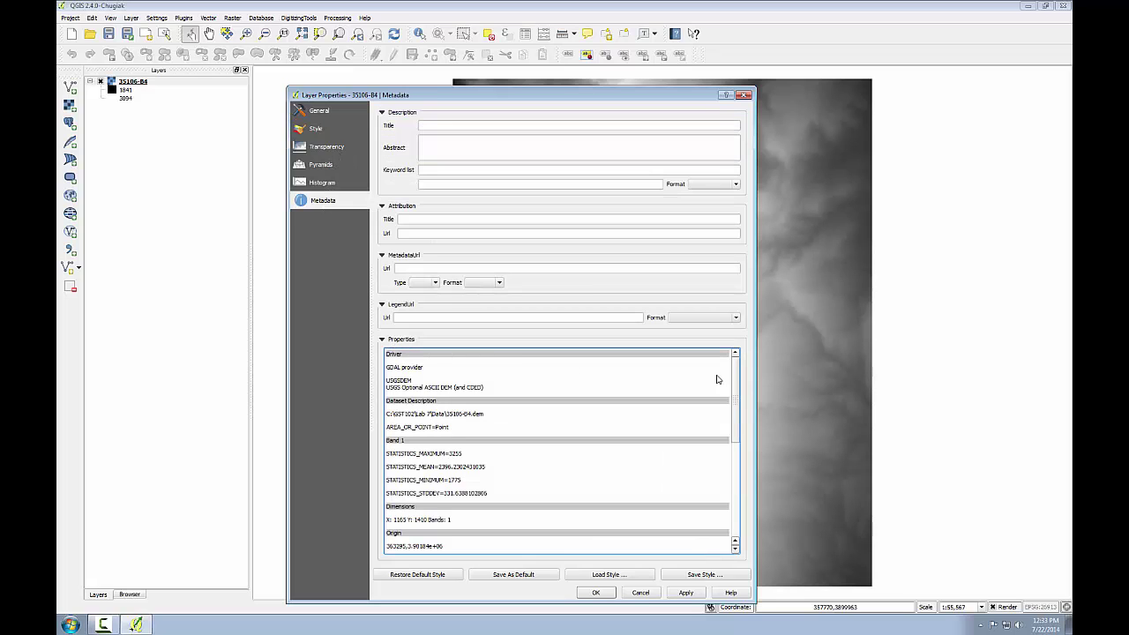
drag(736, 382, 735, 422)
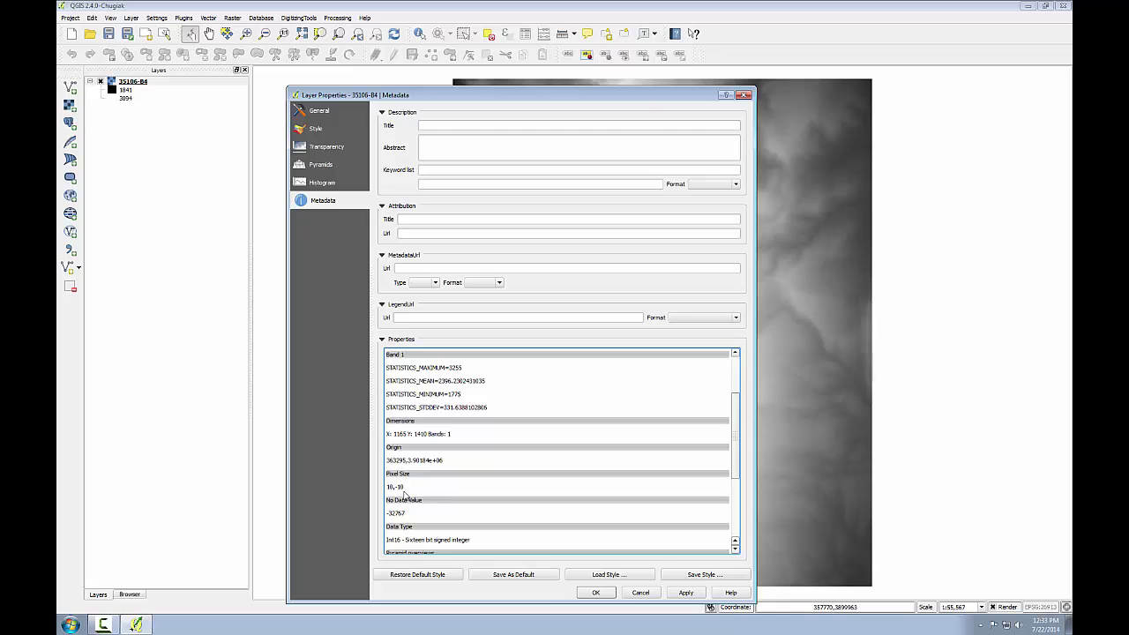
Step: Stretch the 35106-B4 layer's grayscale rendering to its min/max values, loaded with Actual accuracy over the full extent
click(320, 129)
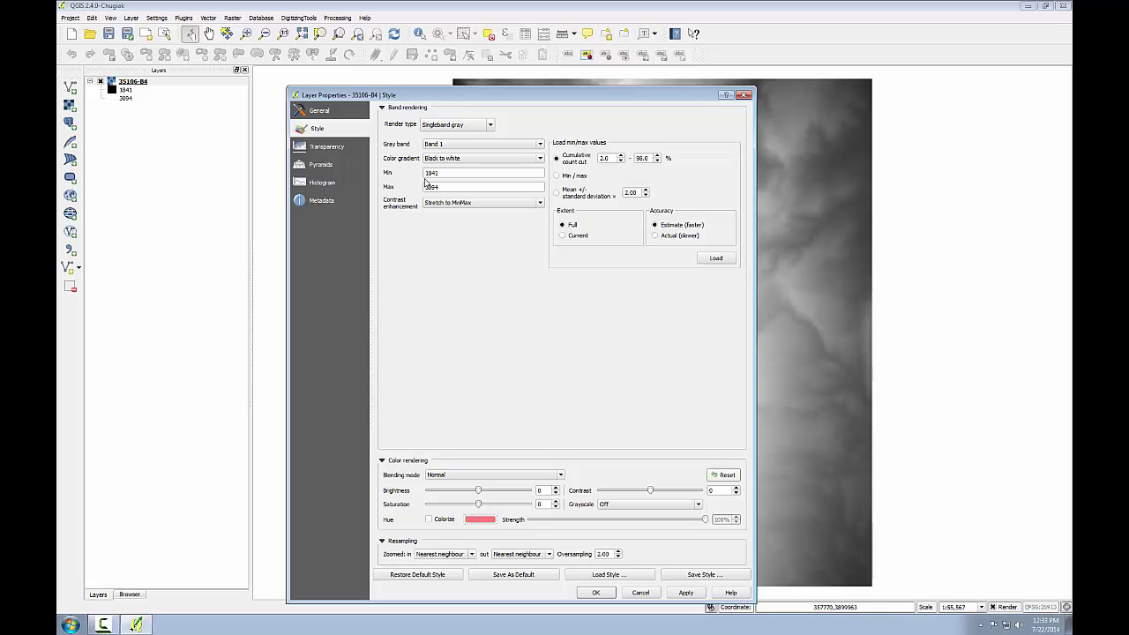
click(426, 187)
drag(645, 158, 637, 161)
click(573, 177)
click(655, 236)
click(714, 257)
click(597, 593)
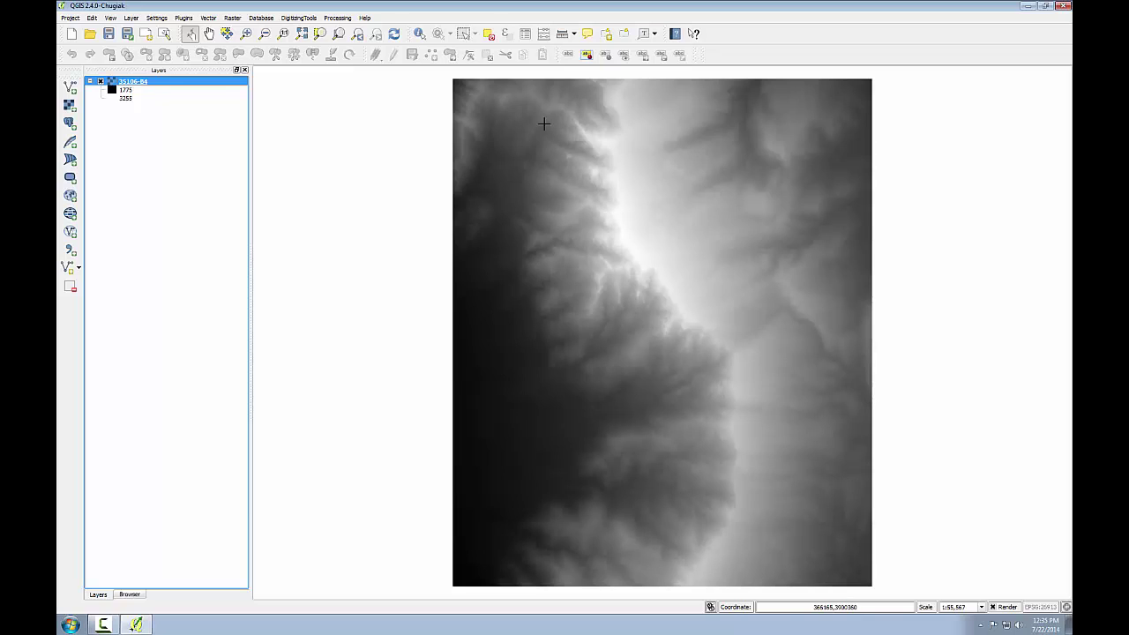
Step: Enable the installed Raster Terrain Analysis plugin
click(184, 19)
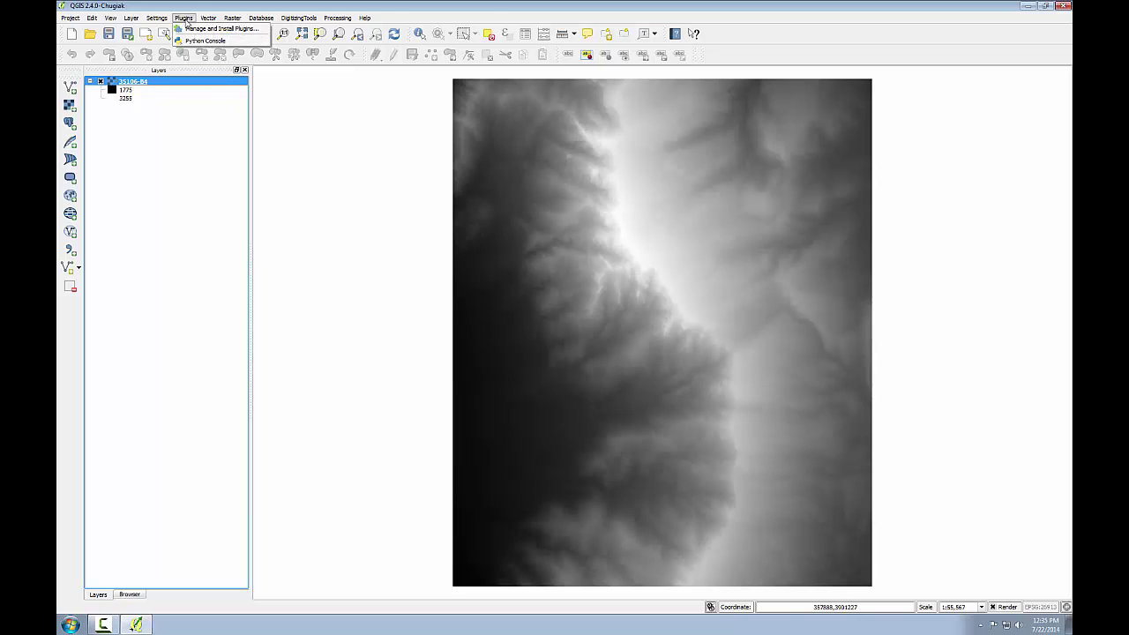
click(196, 30)
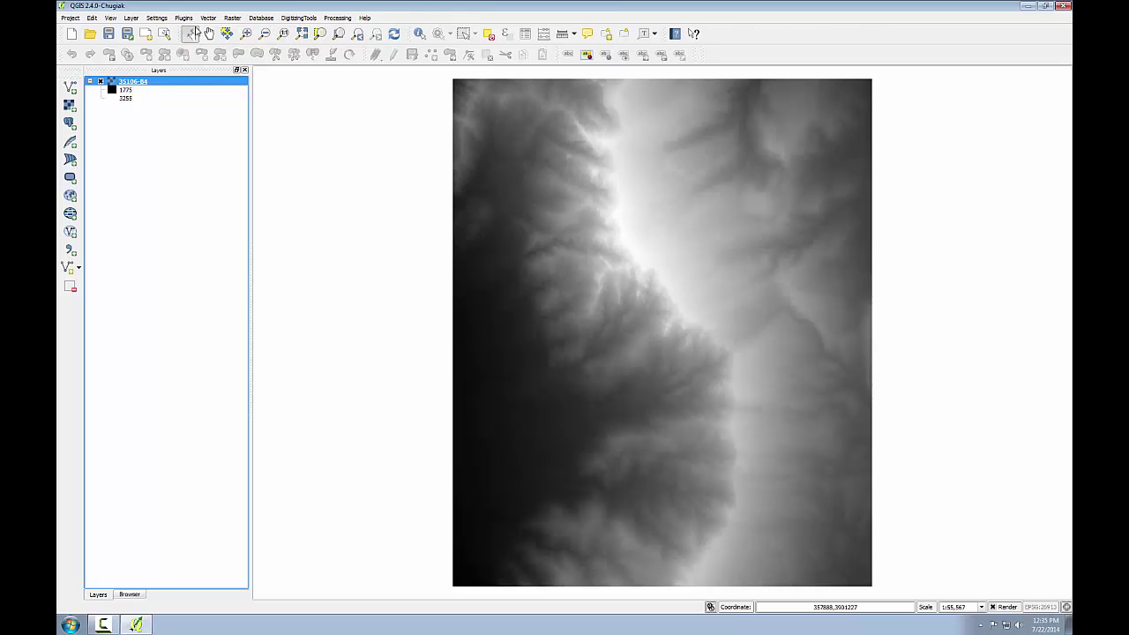
drag(297, 138, 536, 104)
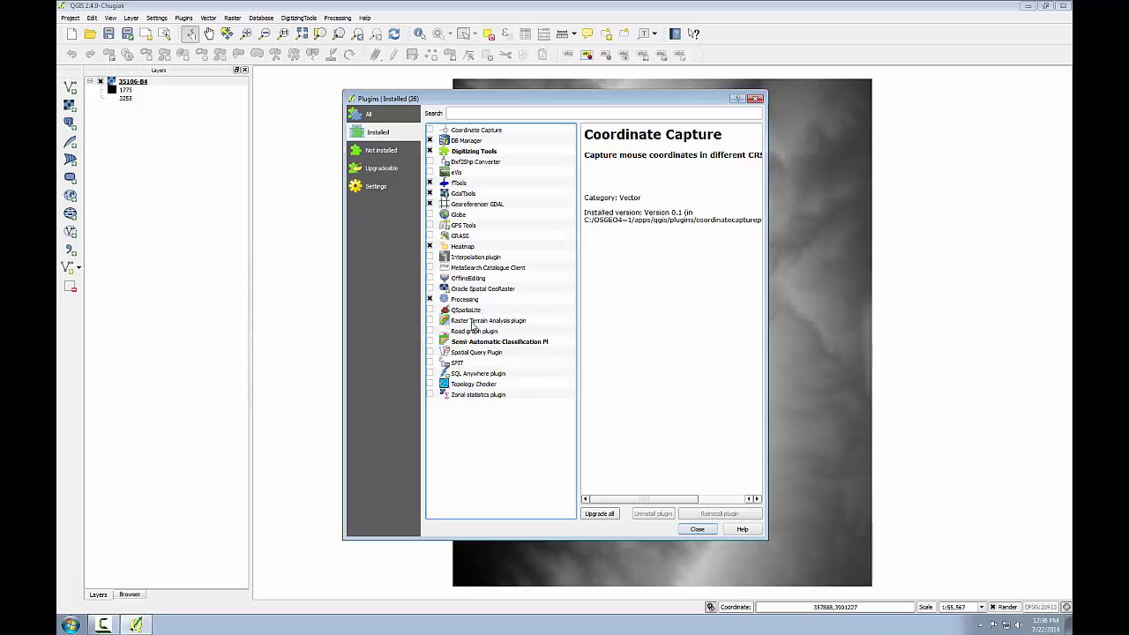
click(393, 118)
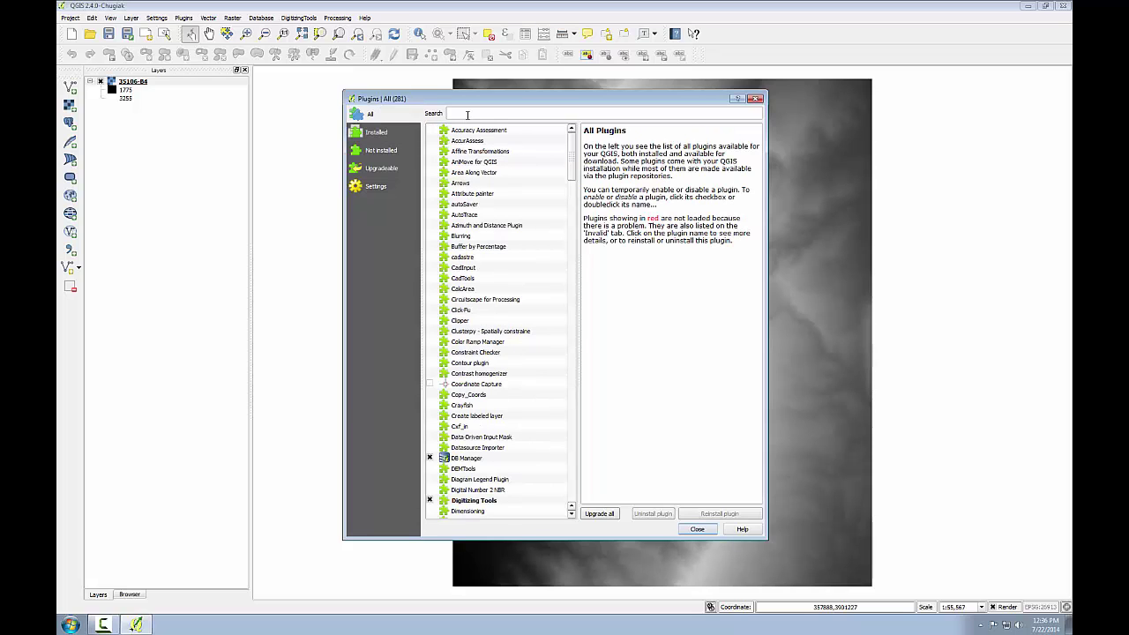
click(375, 134)
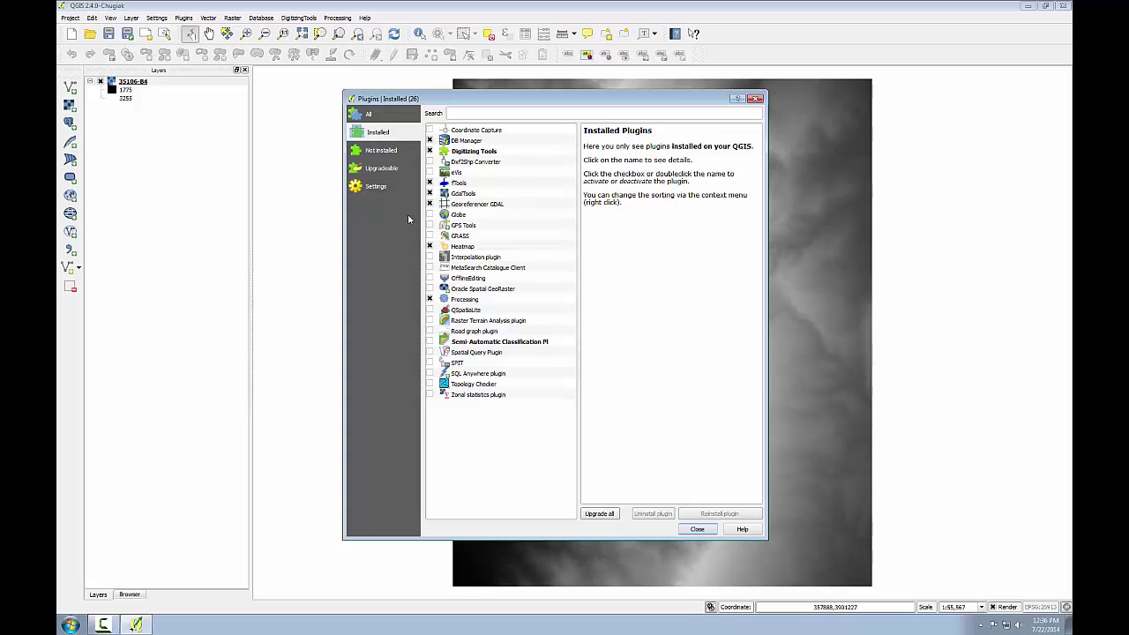
click(429, 321)
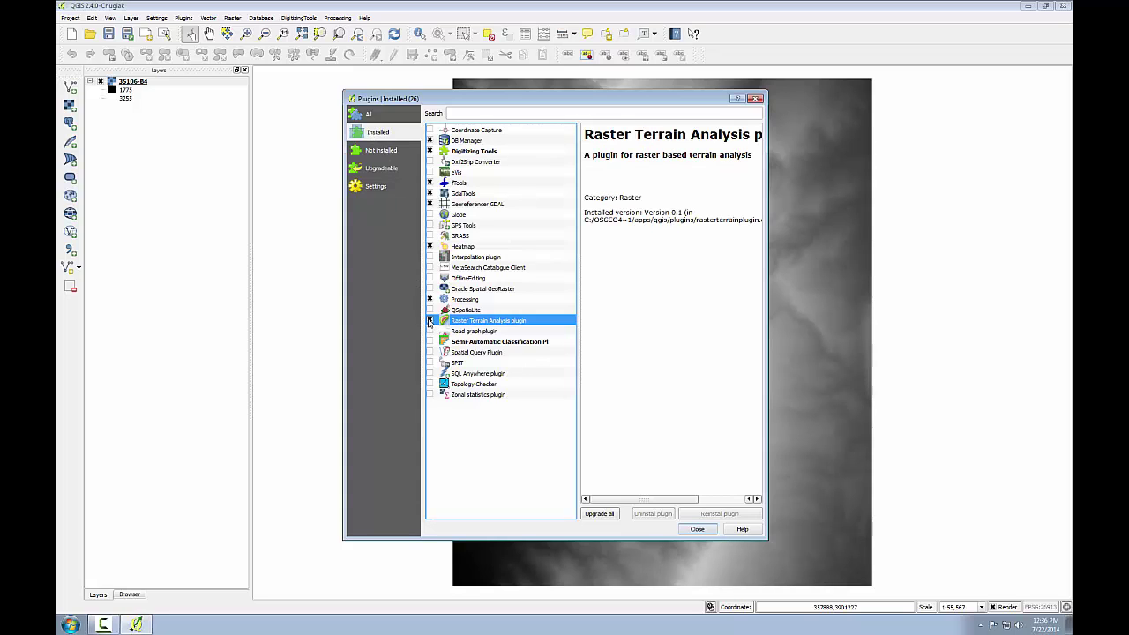
click(705, 529)
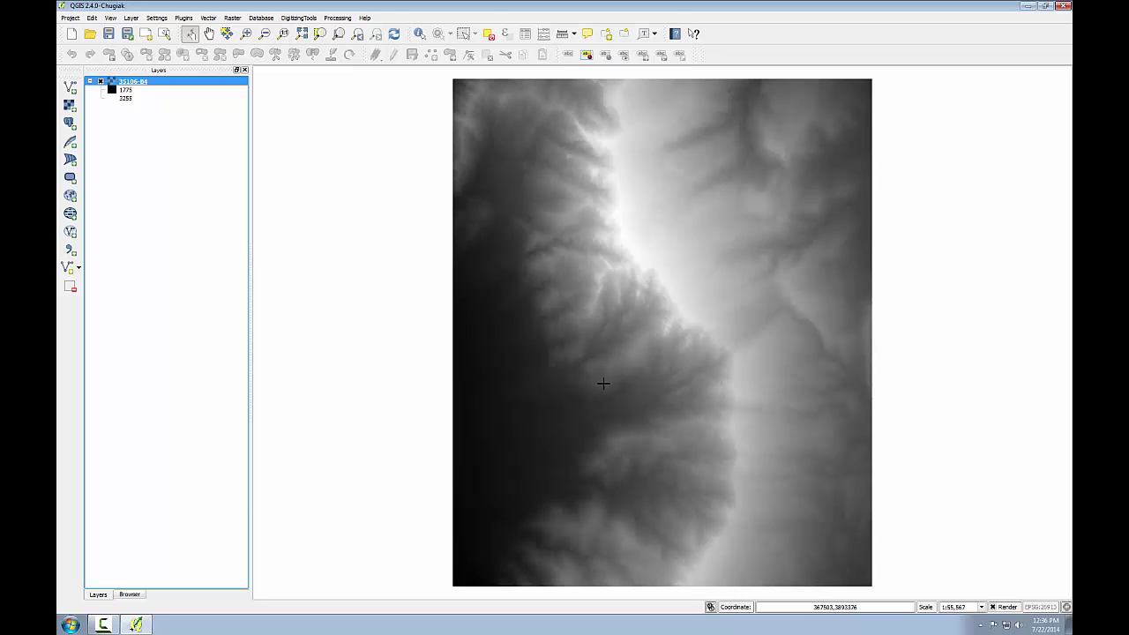
Step: Generate a hillshade from the 35106-B4 elevation layer, saved as Hillshade.img in the Lab 7 MyData folder
click(232, 19)
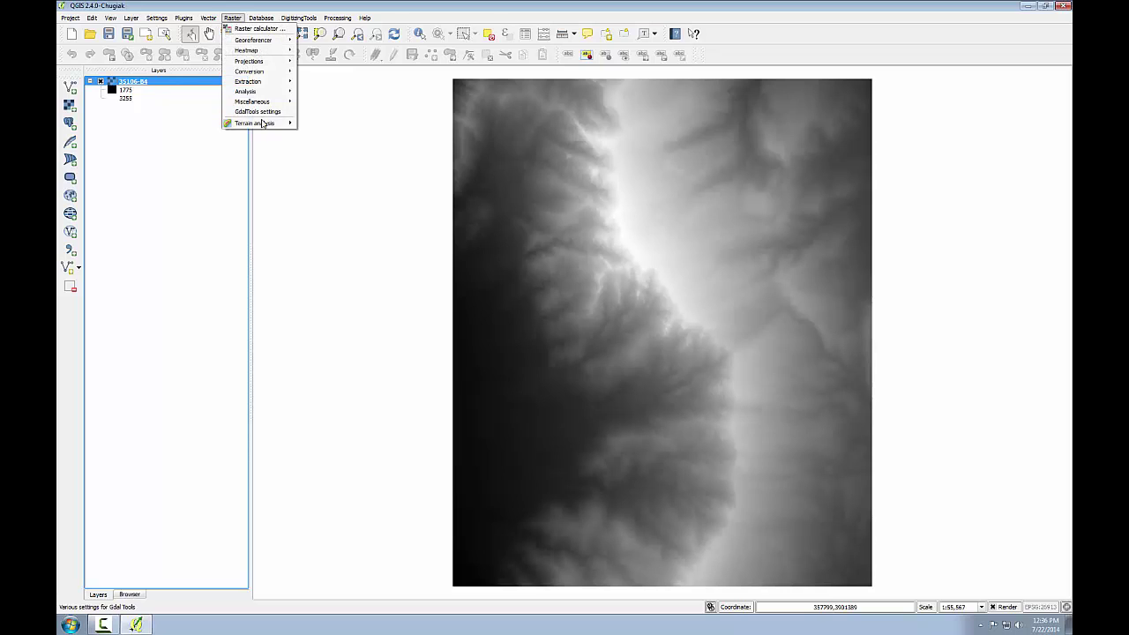
mouse_move(260, 124)
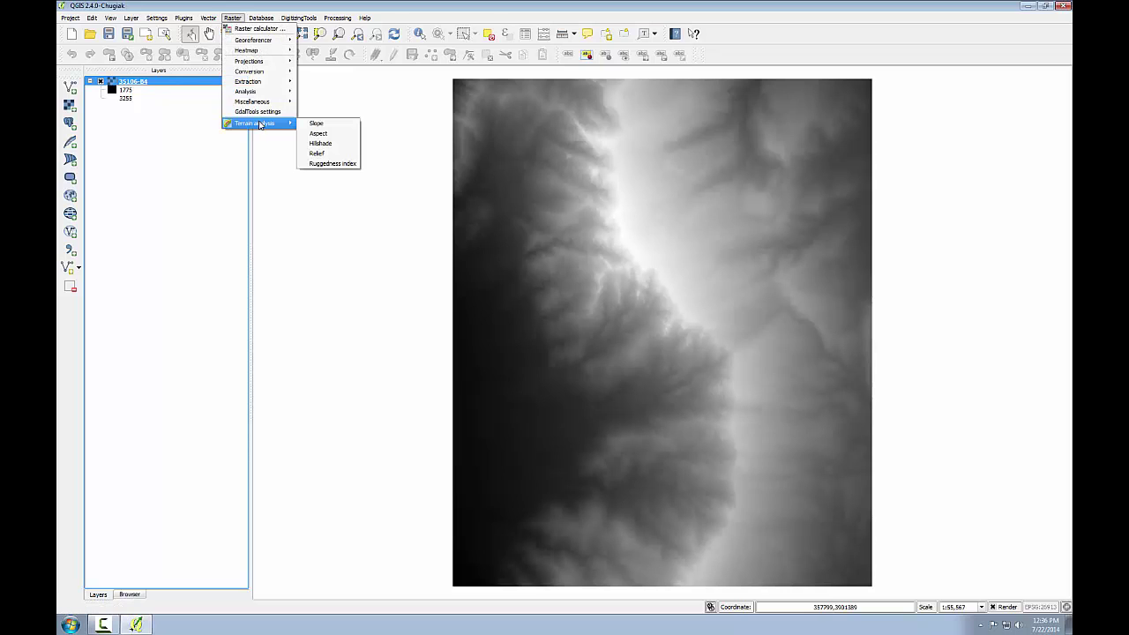
click(324, 144)
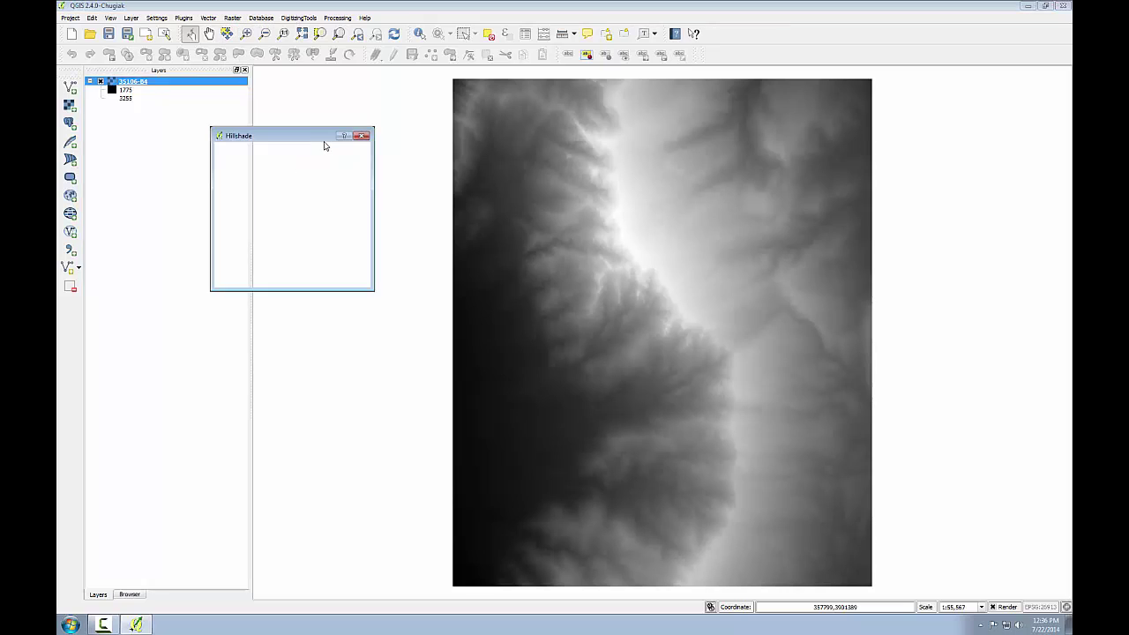
drag(310, 139, 593, 221)
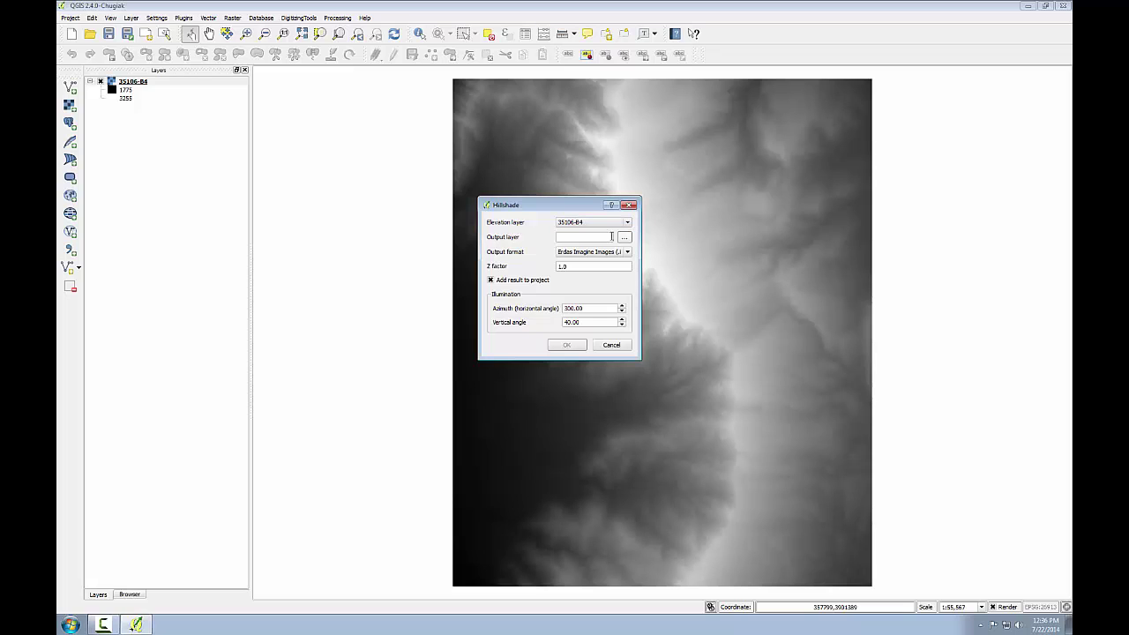
click(624, 238)
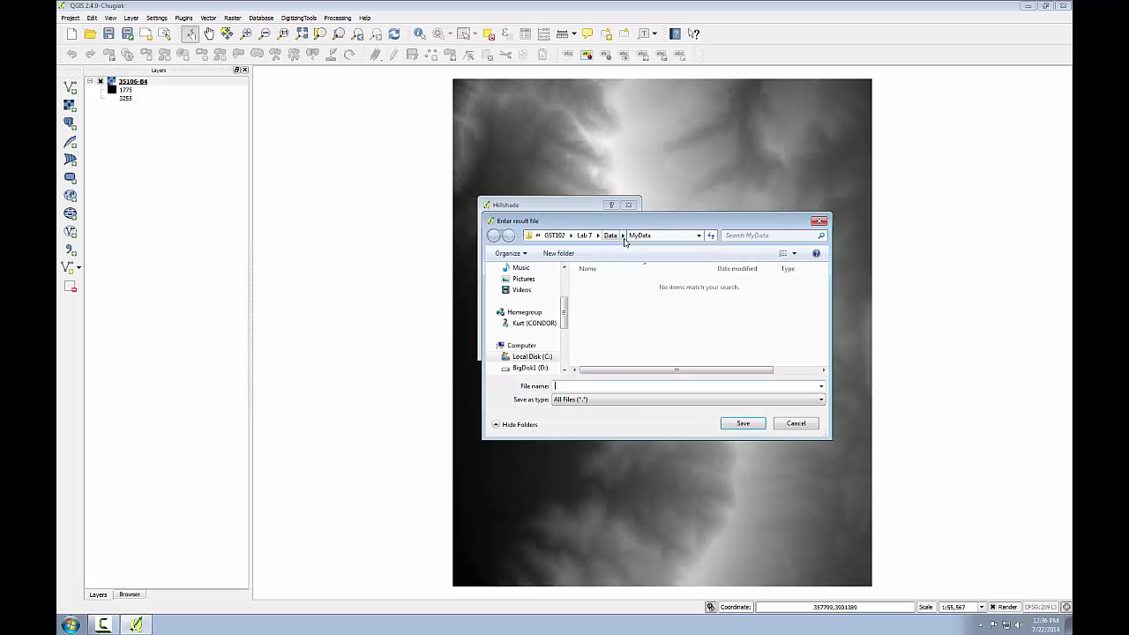
click(570, 236)
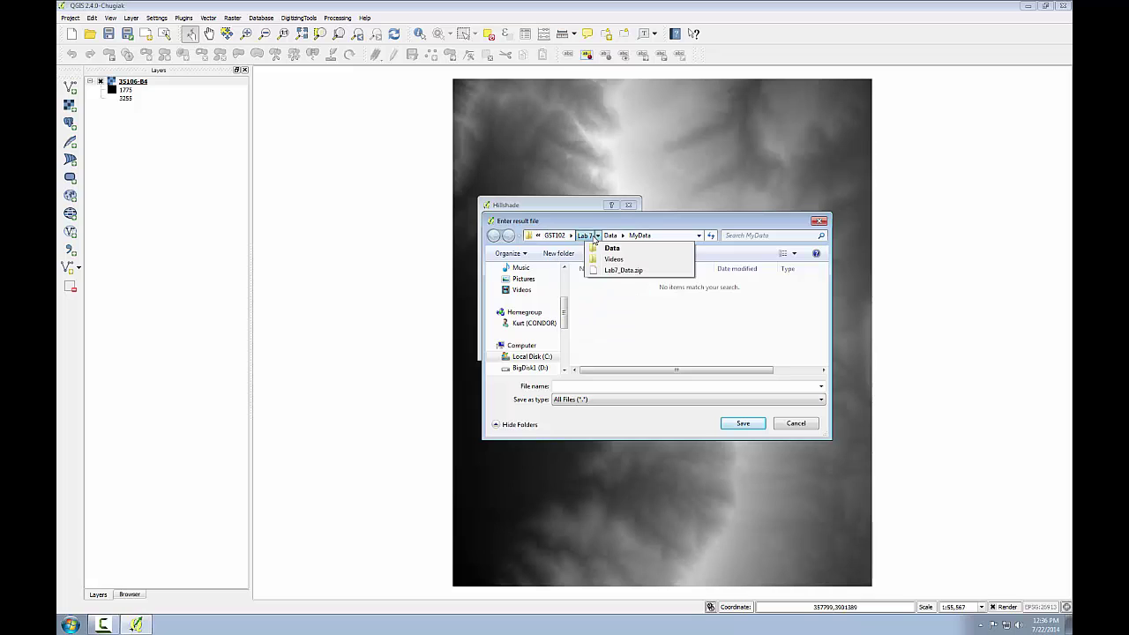
click(621, 232)
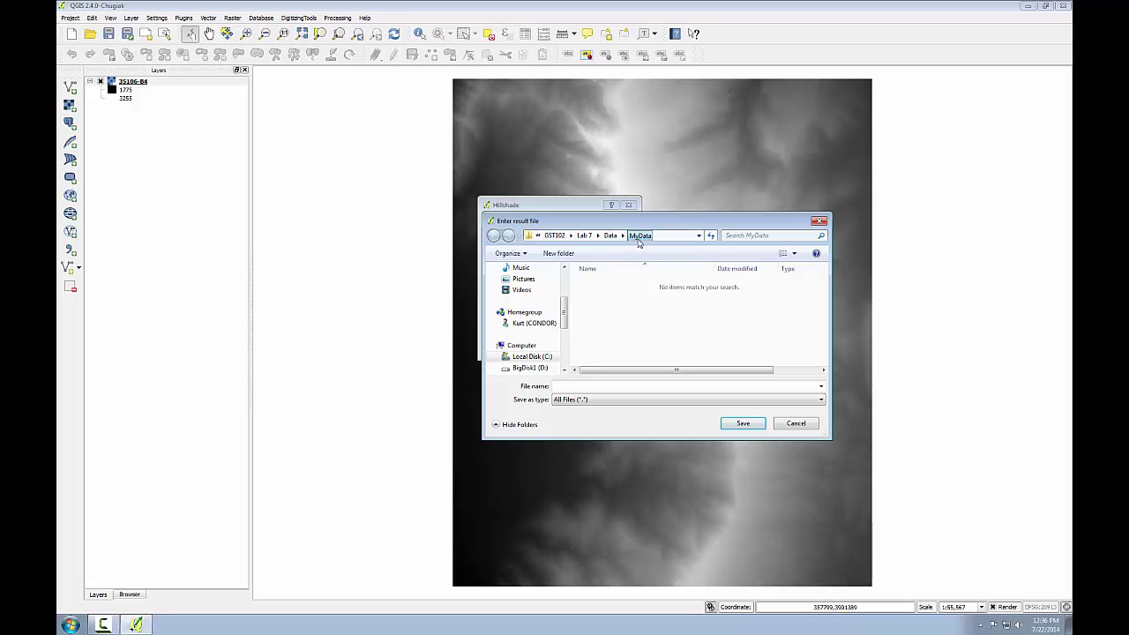
click(585, 385)
text(Hillsh)
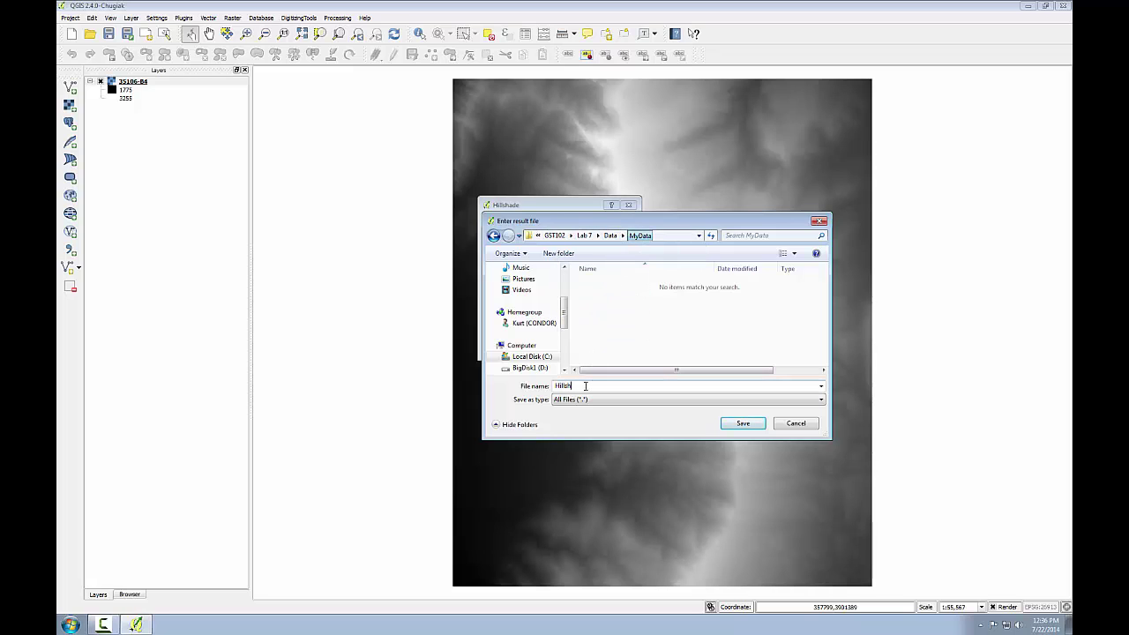
text(ade.img)
click(756, 428)
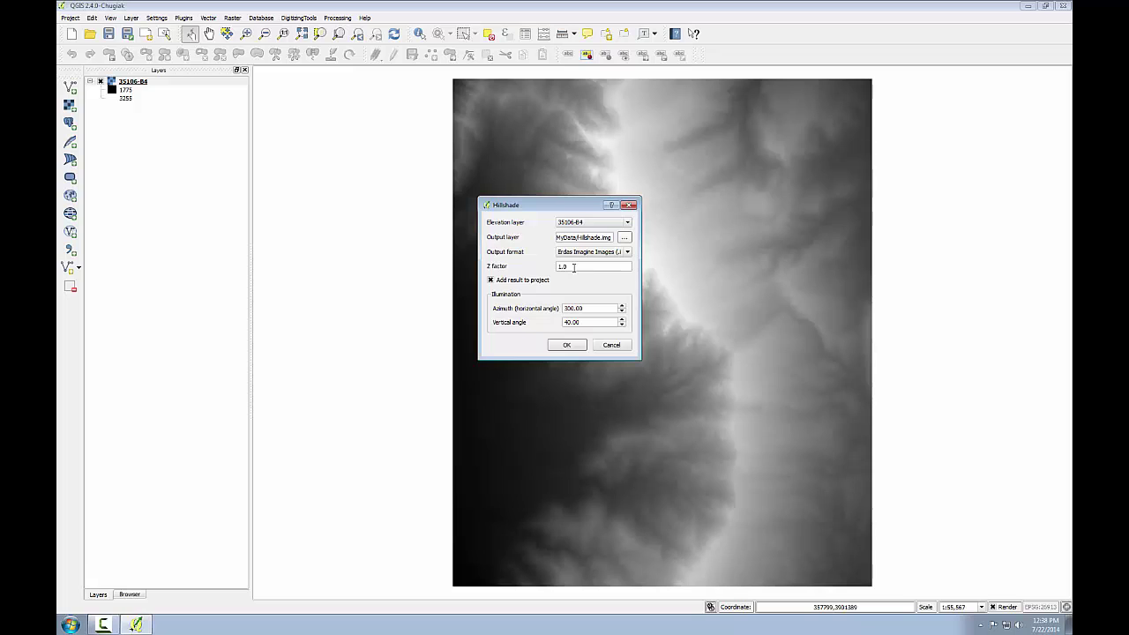
click(566, 322)
click(567, 345)
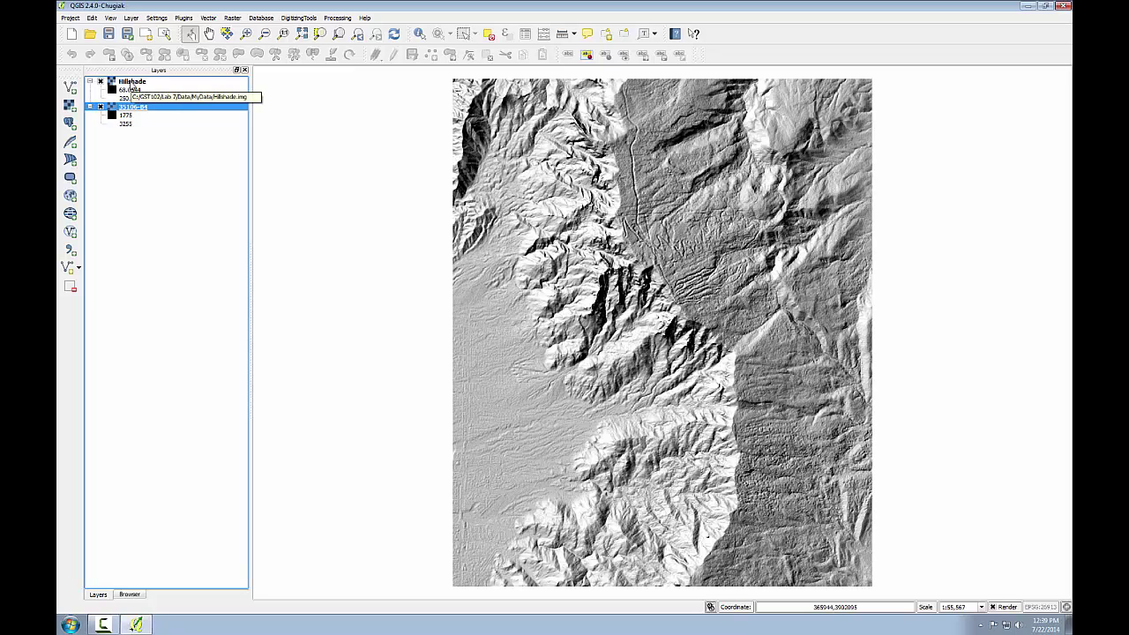
Step: Place the Hillshade layer beneath 35106-B4 and switch the 35106-B4 render type to Singleband pseudocolor
drag(131, 85, 99, 110)
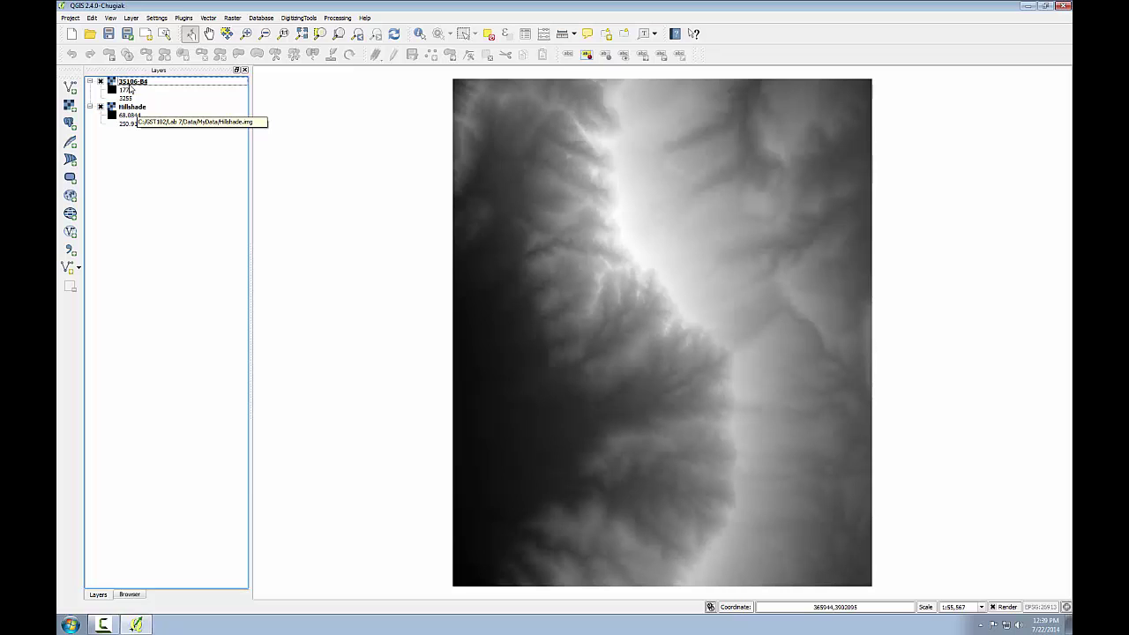
double_click(130, 87)
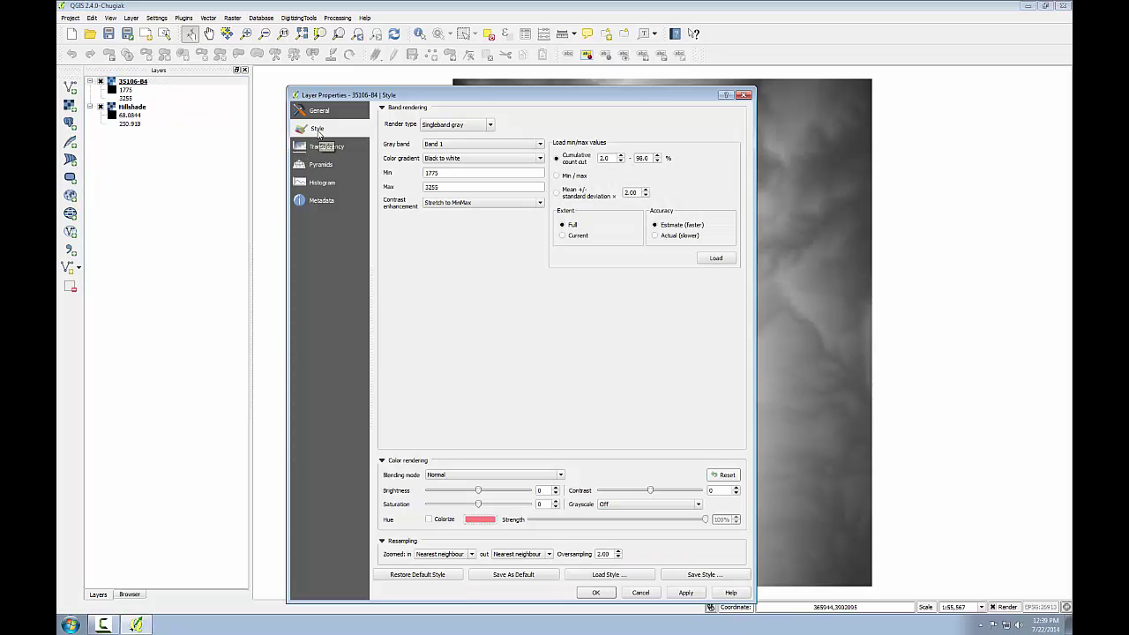
click(442, 125)
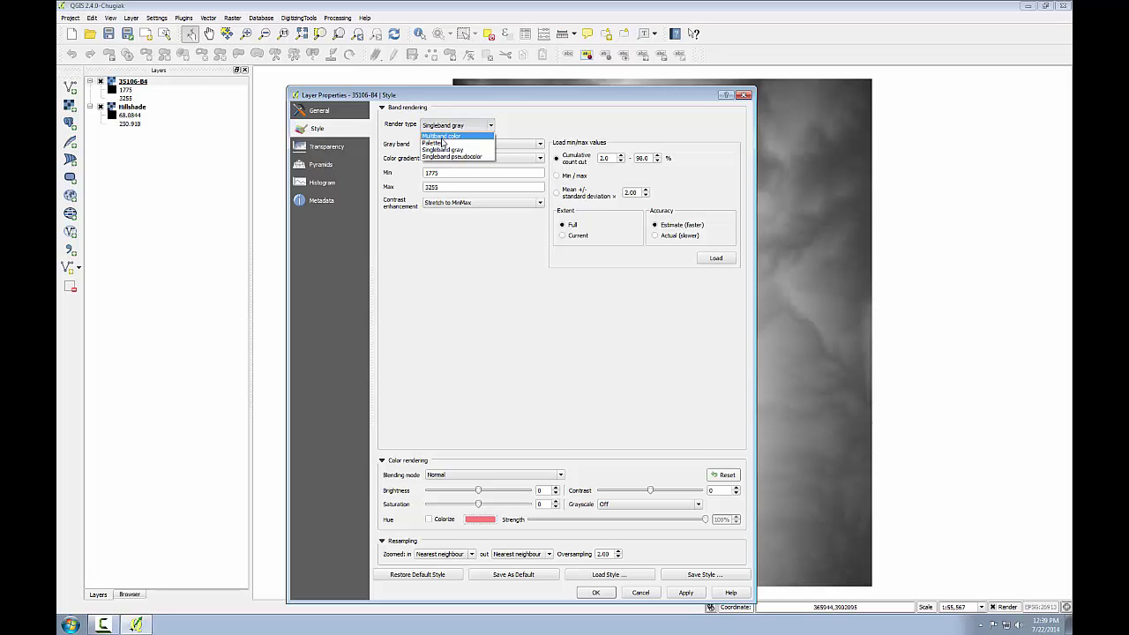
click(442, 157)
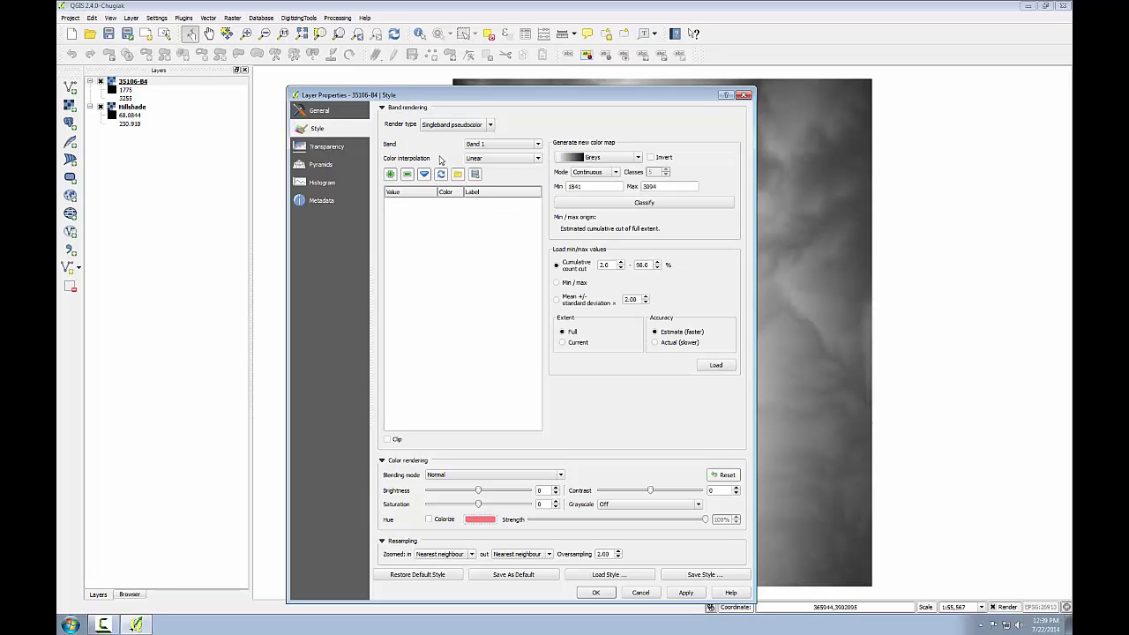
Step: Classify the elevation values with the BrBG color map in Continuous mode, choosing the Min / max and Actual accuracy options
click(637, 159)
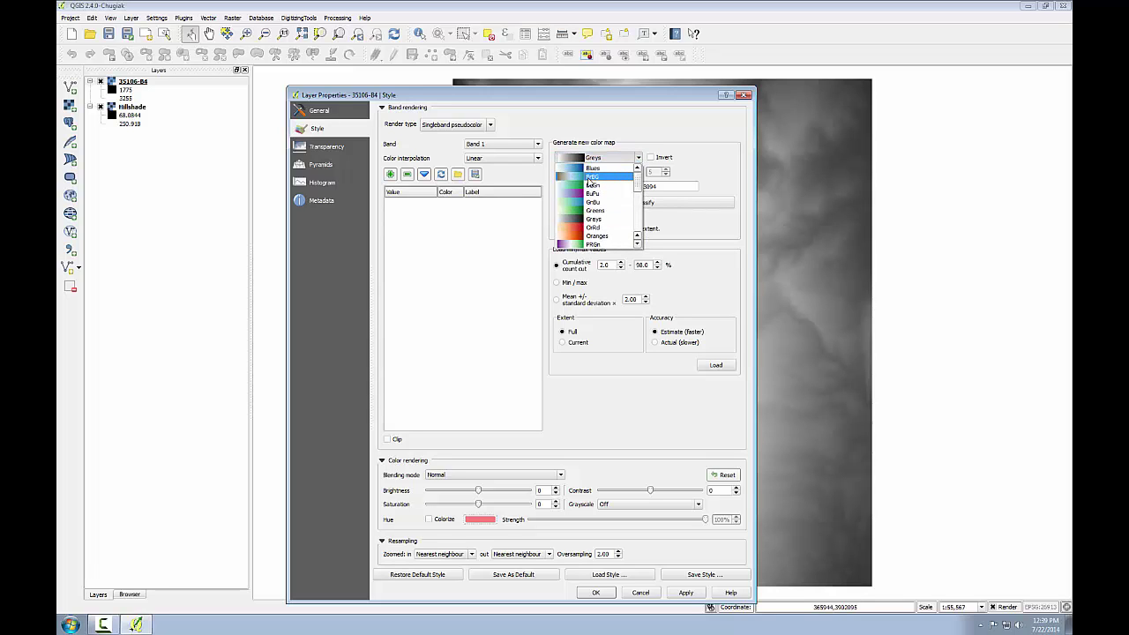
click(590, 179)
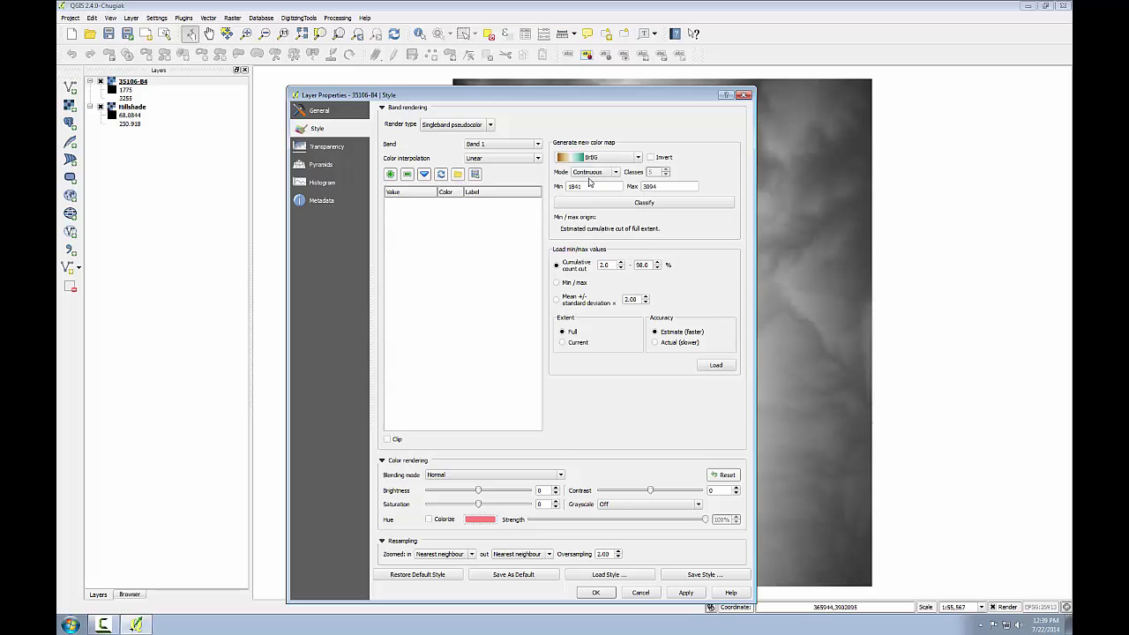
click(569, 284)
click(664, 345)
click(621, 204)
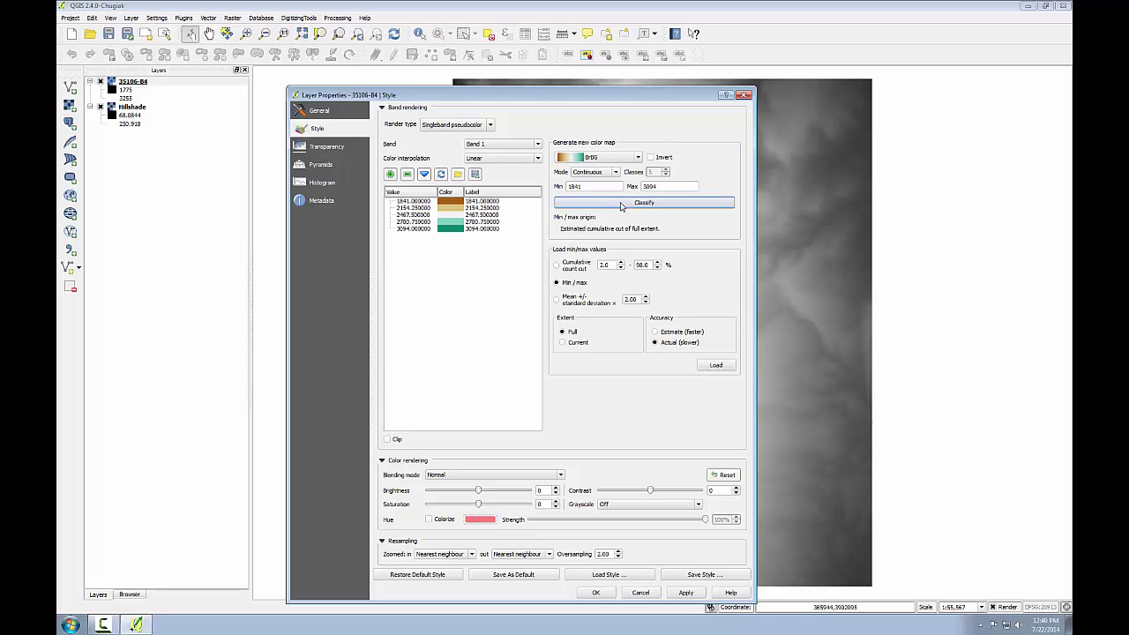
Step: Set the 35106-B4 layer's global transparency to about half and apply the new style
click(323, 154)
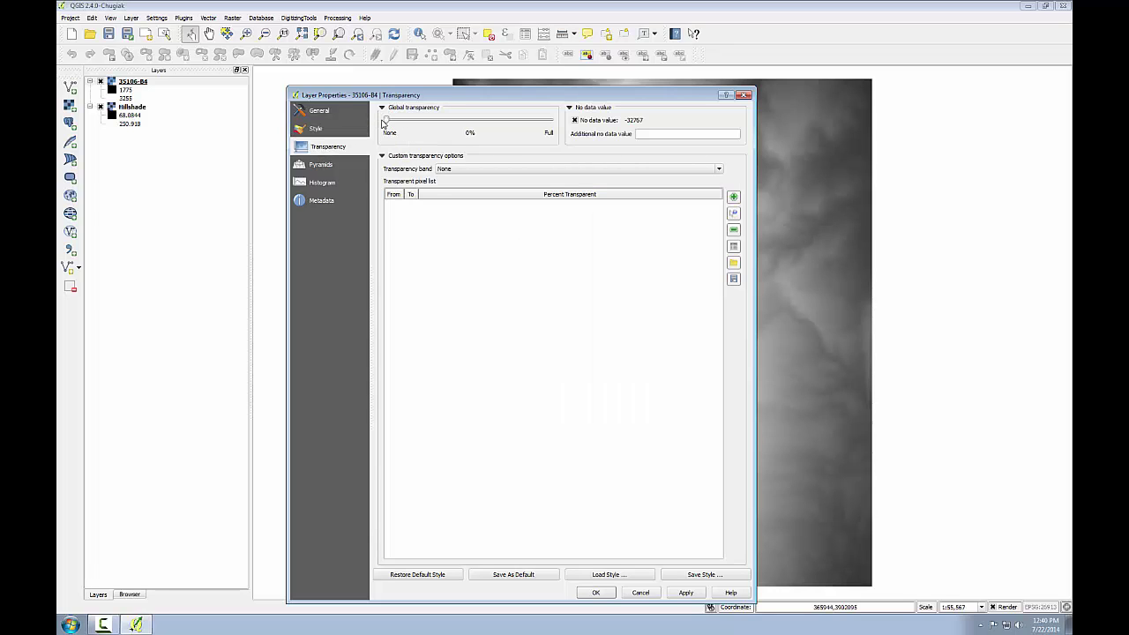
drag(387, 123, 471, 123)
click(597, 592)
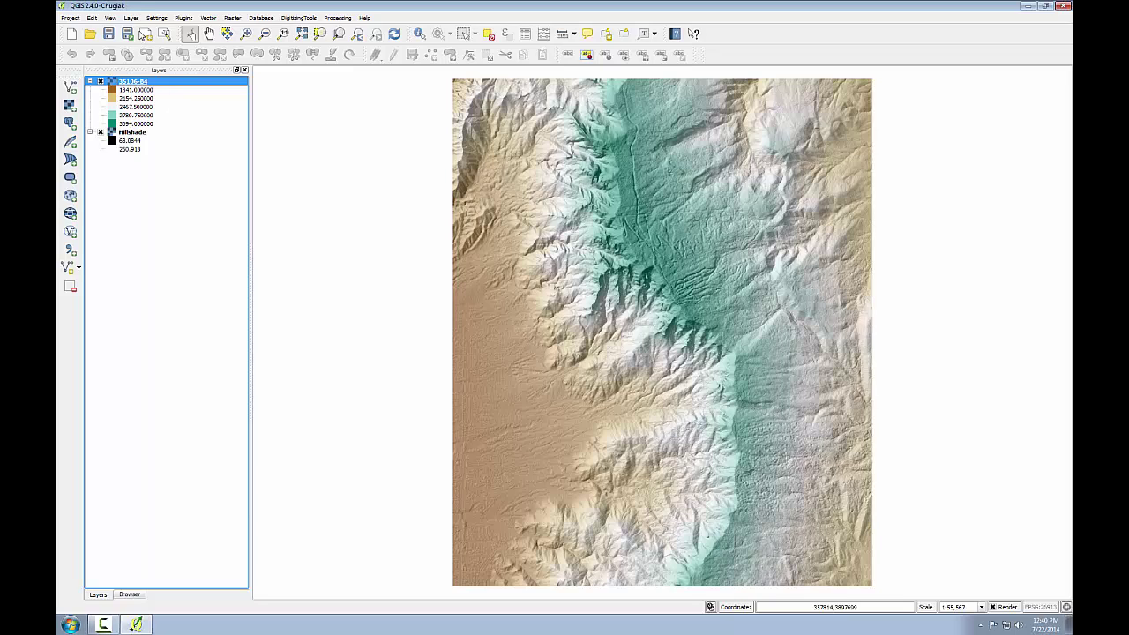
Step: Generate a slope layer from the 35106-B4 elevation layer with Z factor 1.0, saved as Slope.img in the Lab 7 MyData folder
click(234, 18)
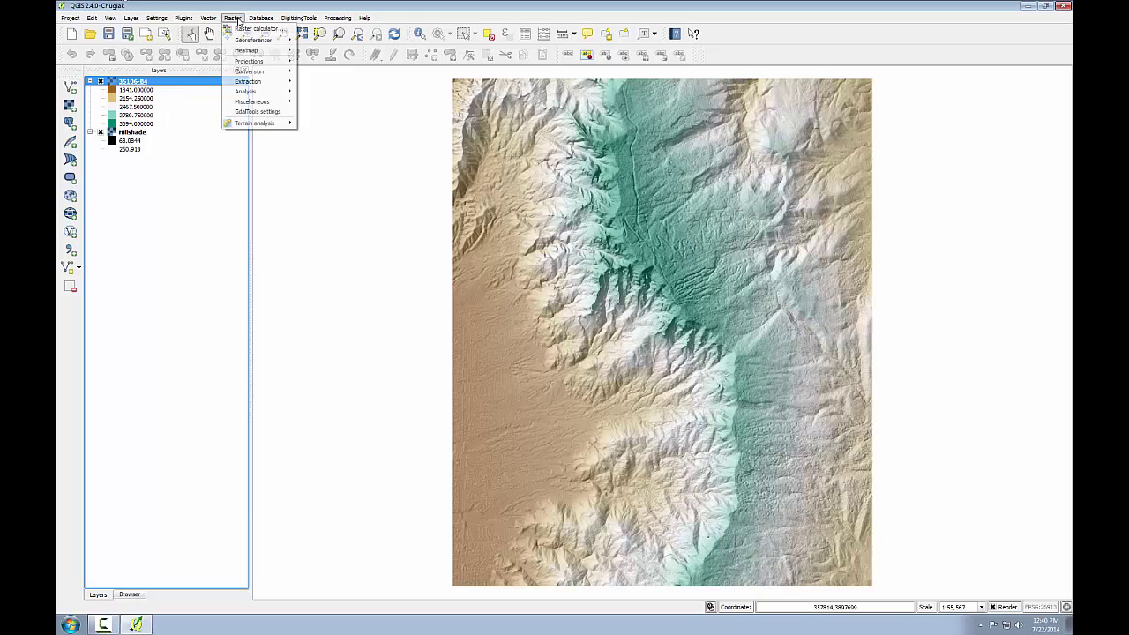
mouse_move(265, 126)
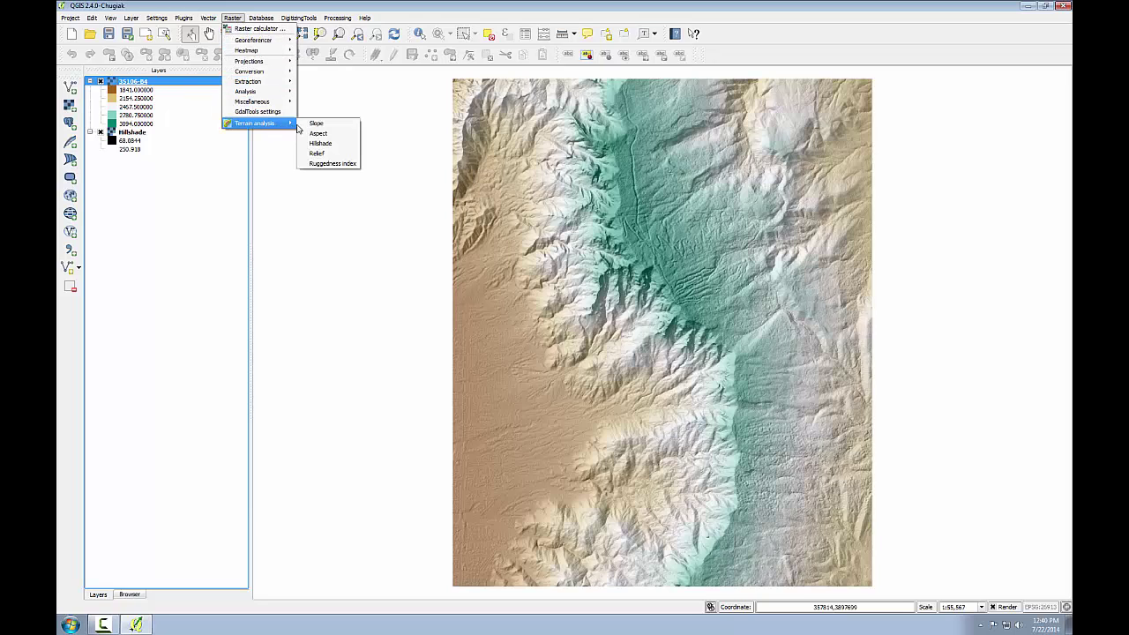
click(315, 123)
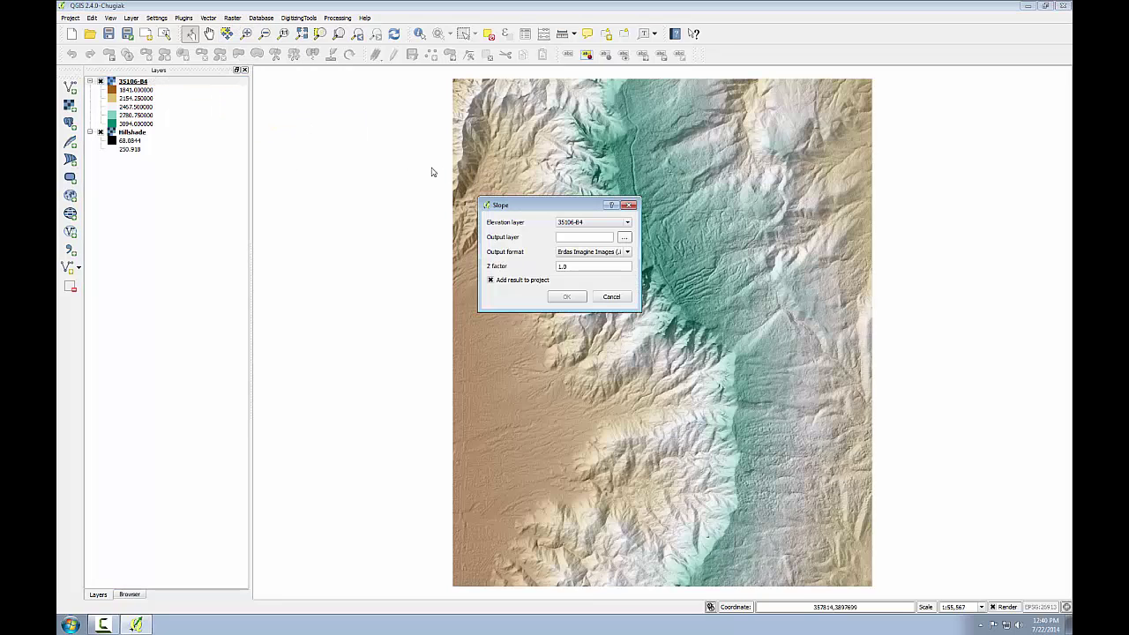
drag(517, 208, 336, 157)
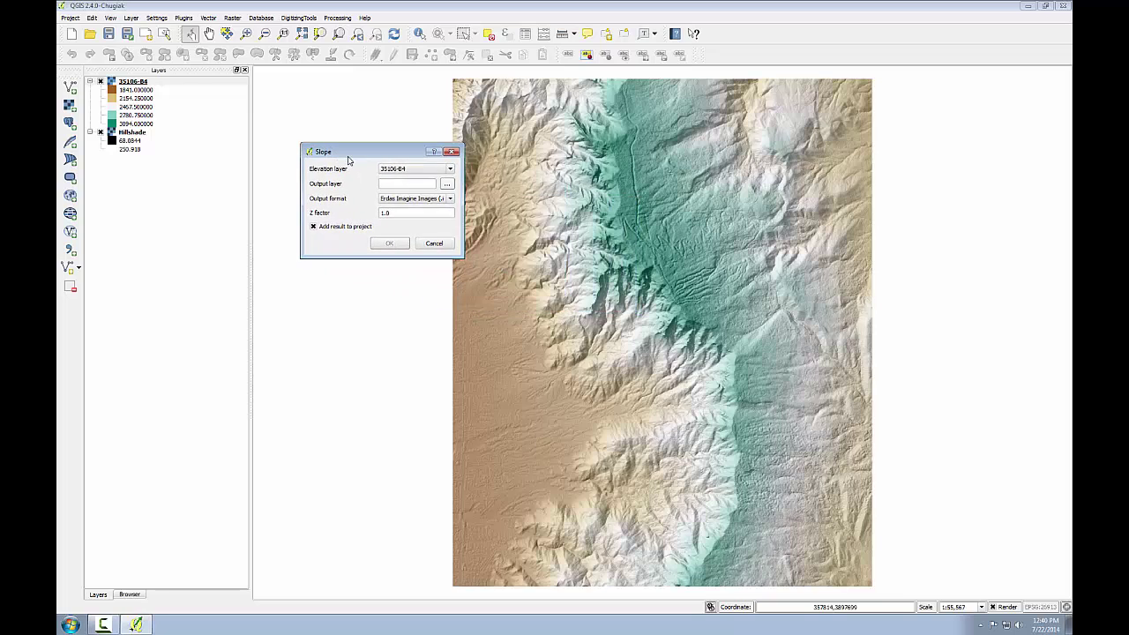
click(415, 170)
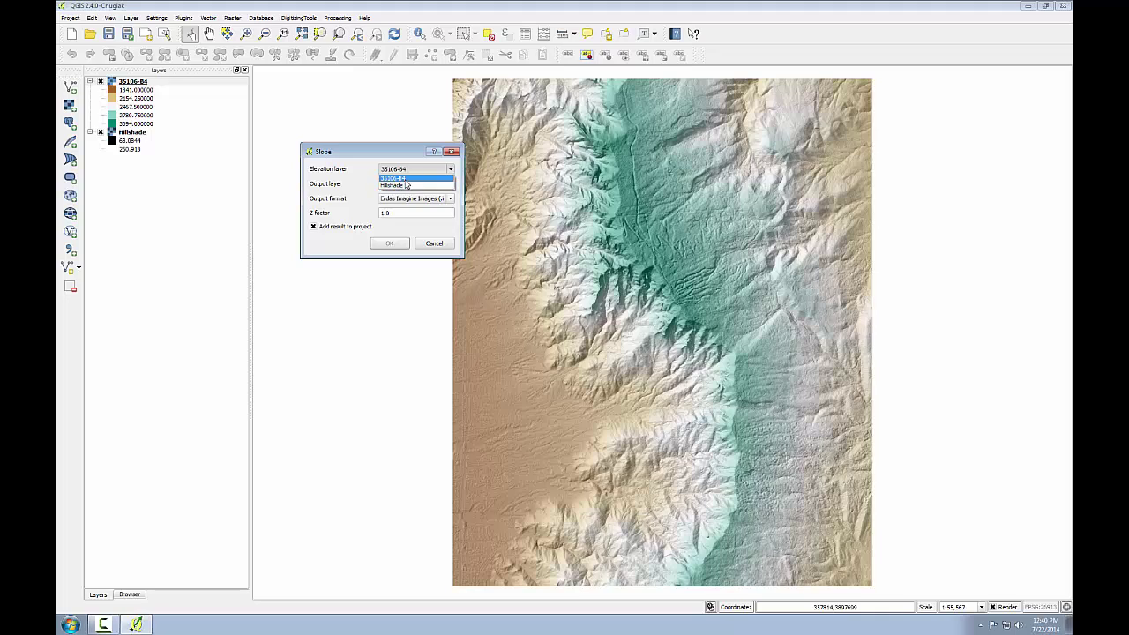
click(407, 178)
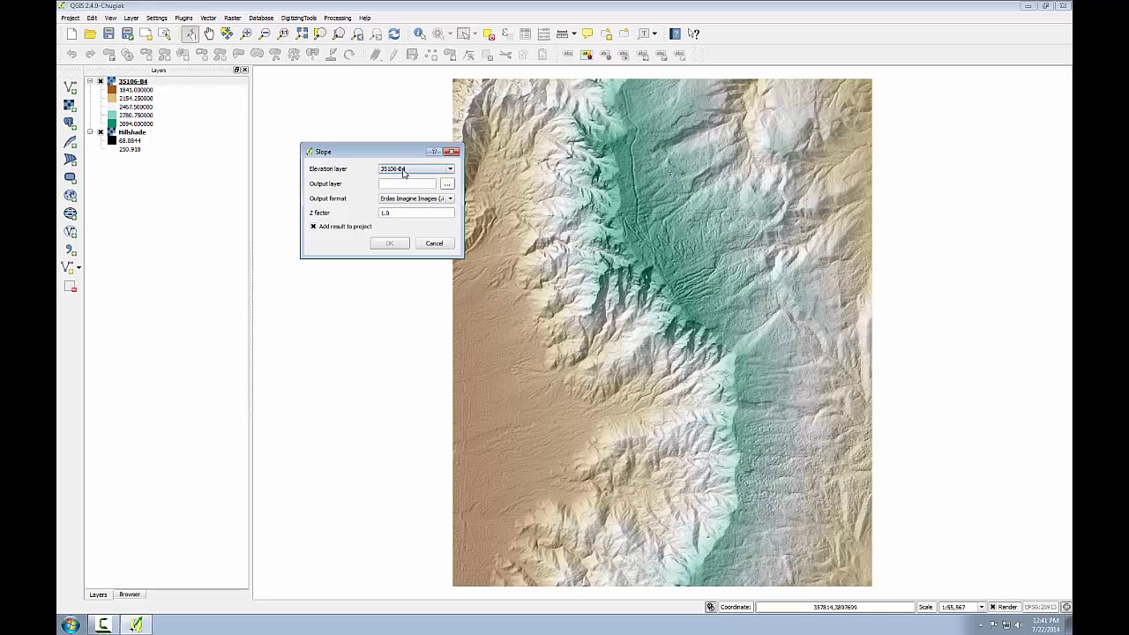
click(448, 184)
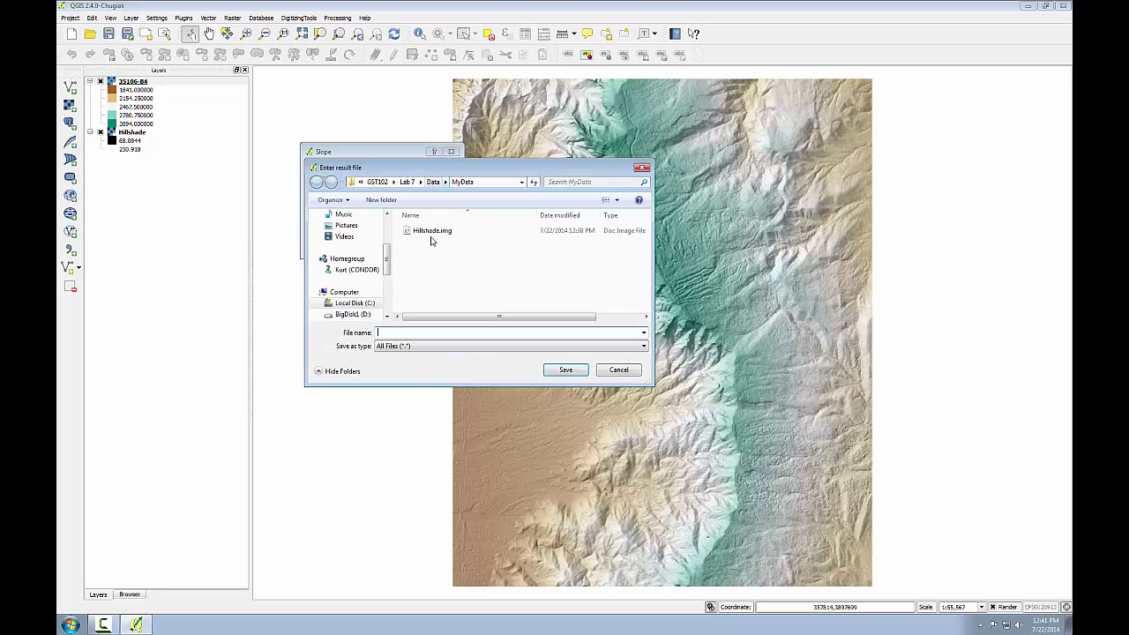
text(Slope.img)
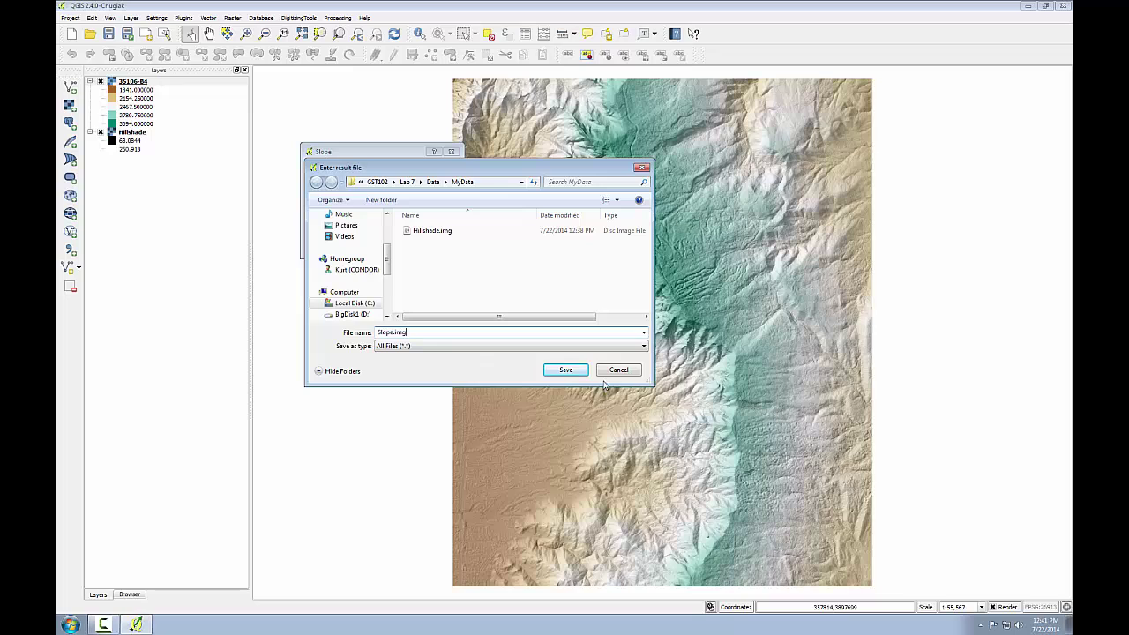
click(576, 371)
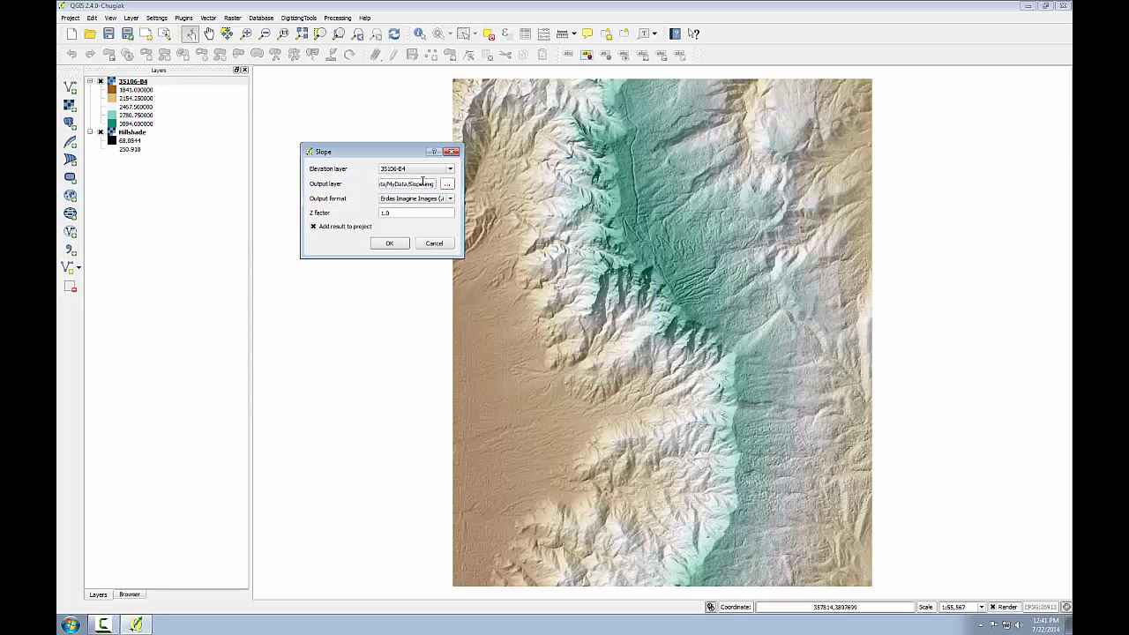
click(389, 244)
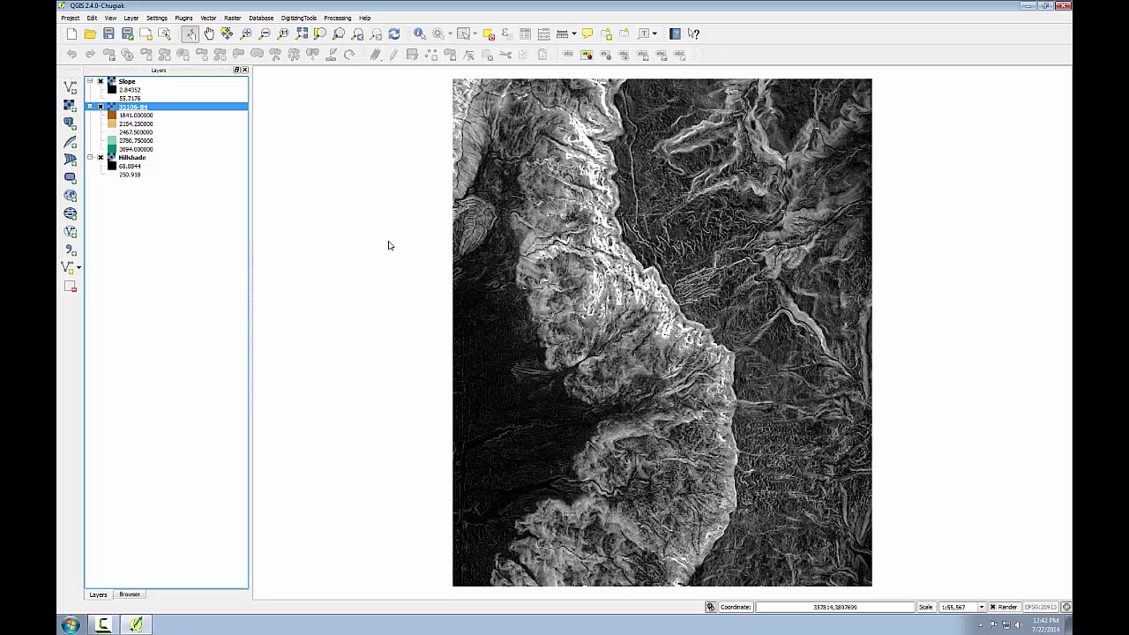
Step: Generate an aspect layer from the 35106-B4 elevation layer, saved as Aspect.img in the Lab 7 MyData folder
click(232, 18)
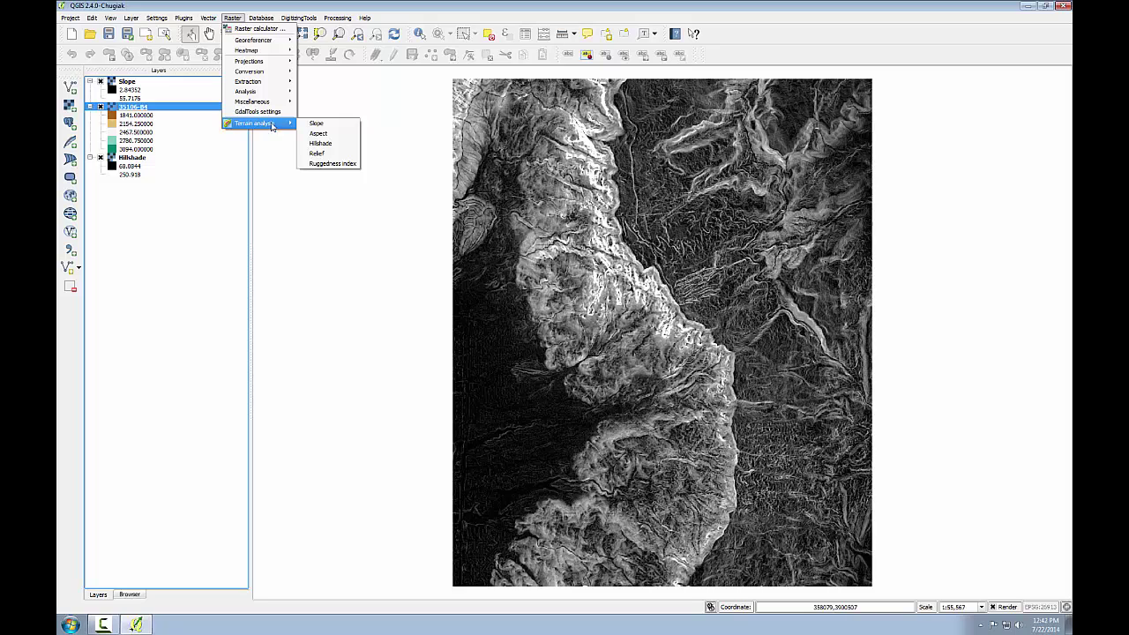
click(318, 133)
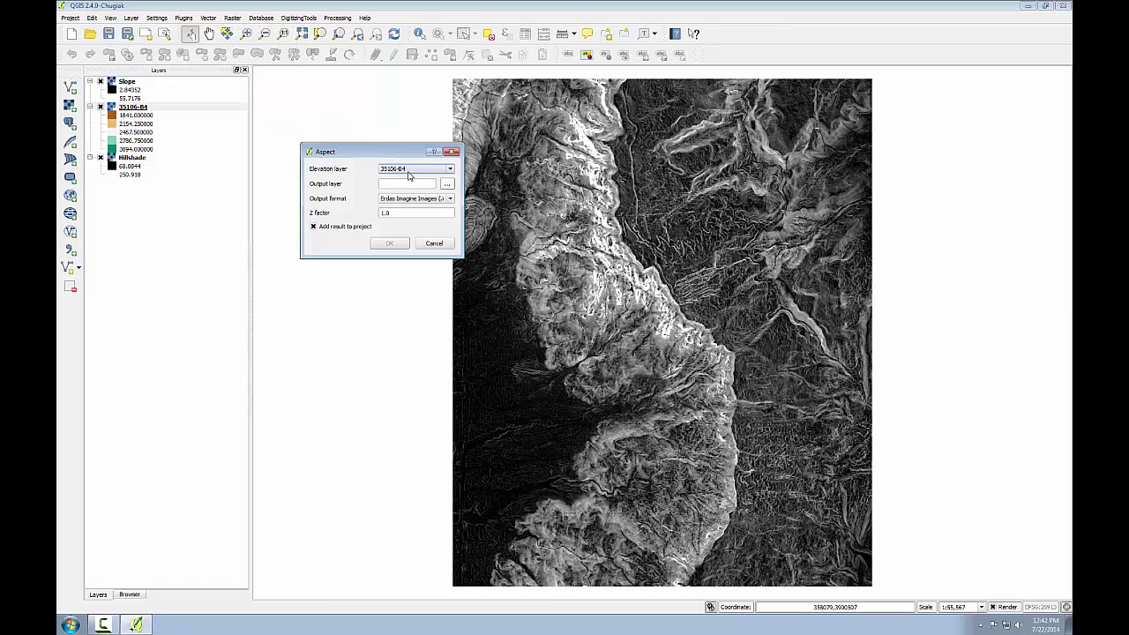
click(447, 184)
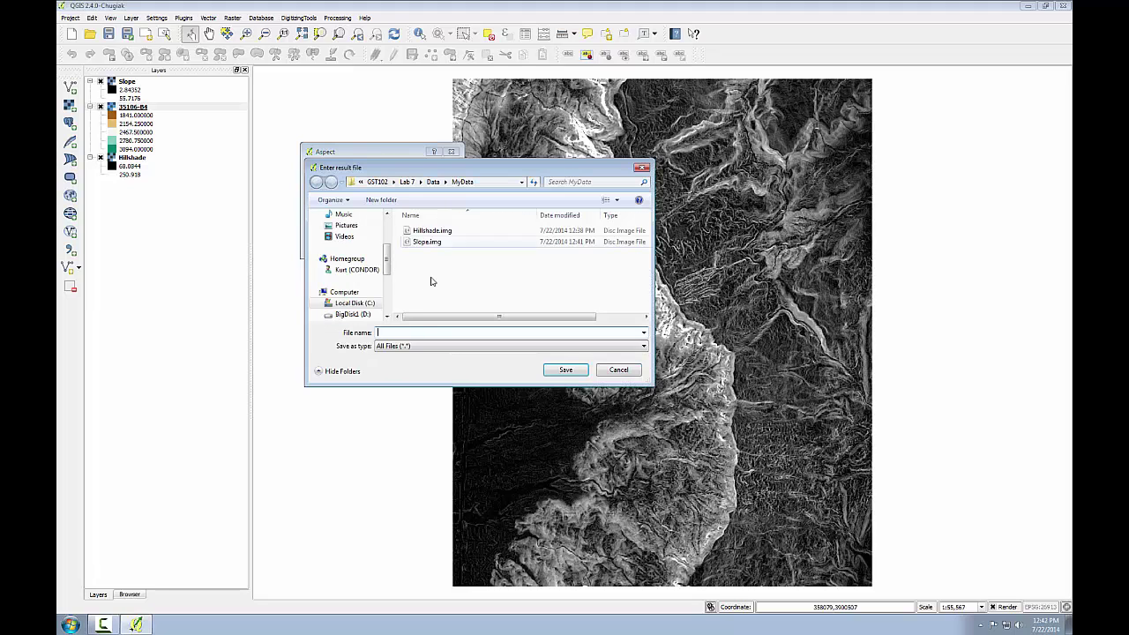
text(Aspect.img)
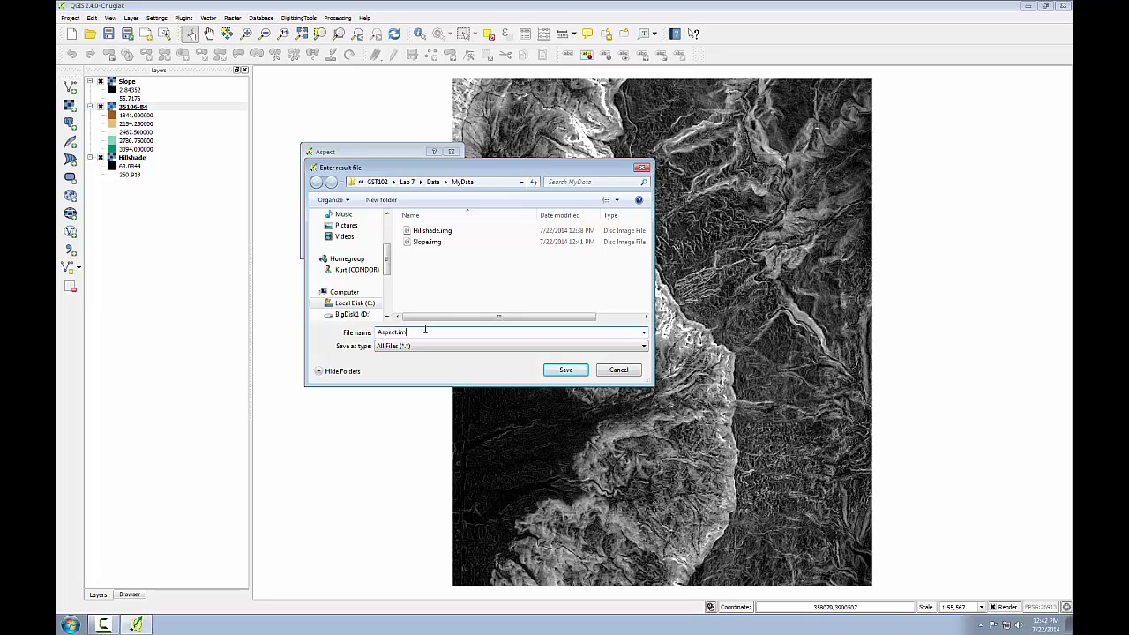
click(566, 370)
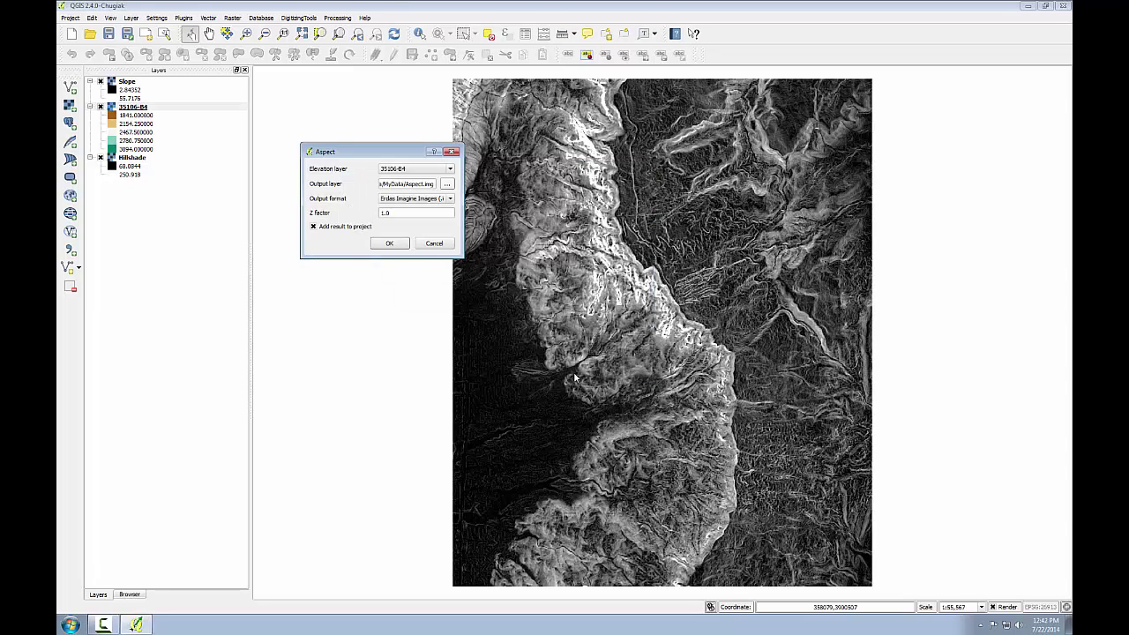
click(399, 245)
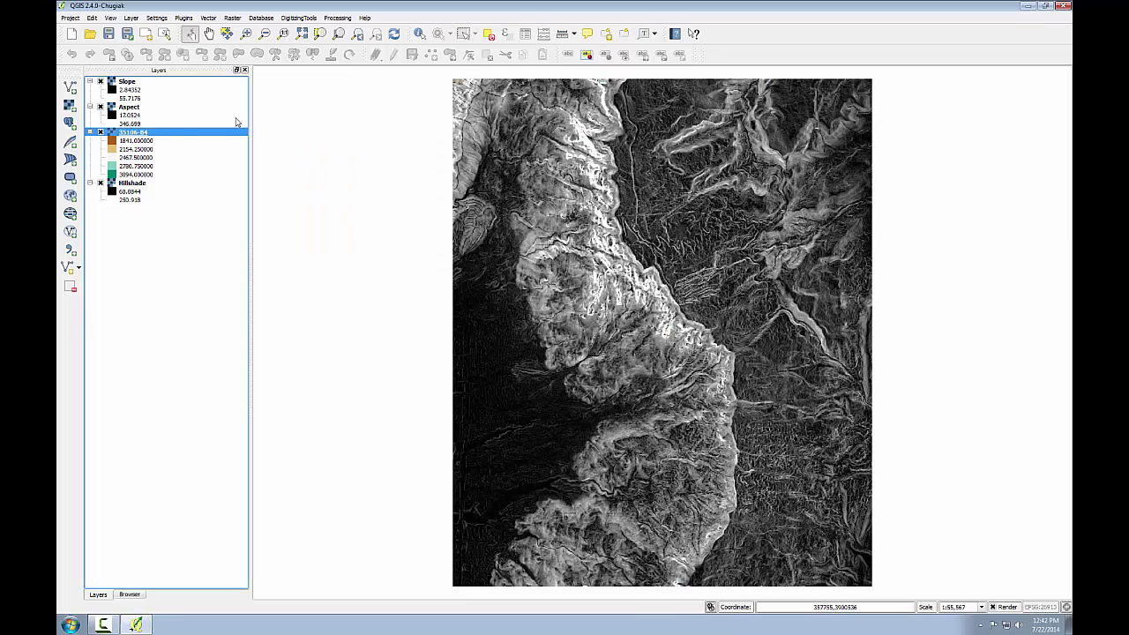
Step: Move the Slope layer below Aspect and above 35106-B4 in the layer order
click(133, 109)
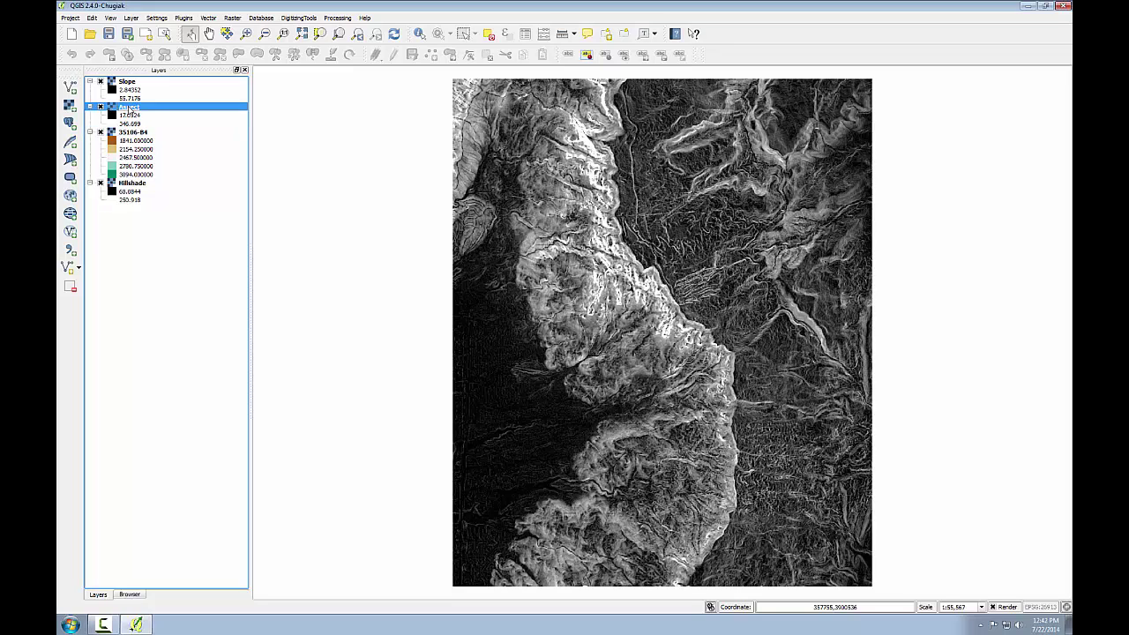
click(104, 85)
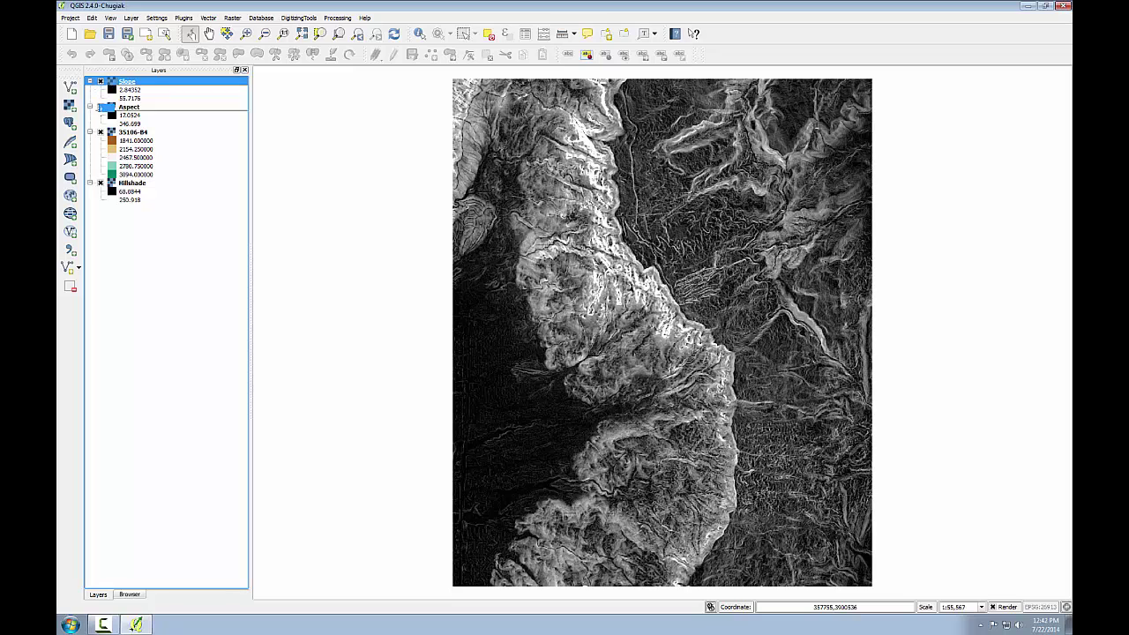
drag(104, 113, 105, 131)
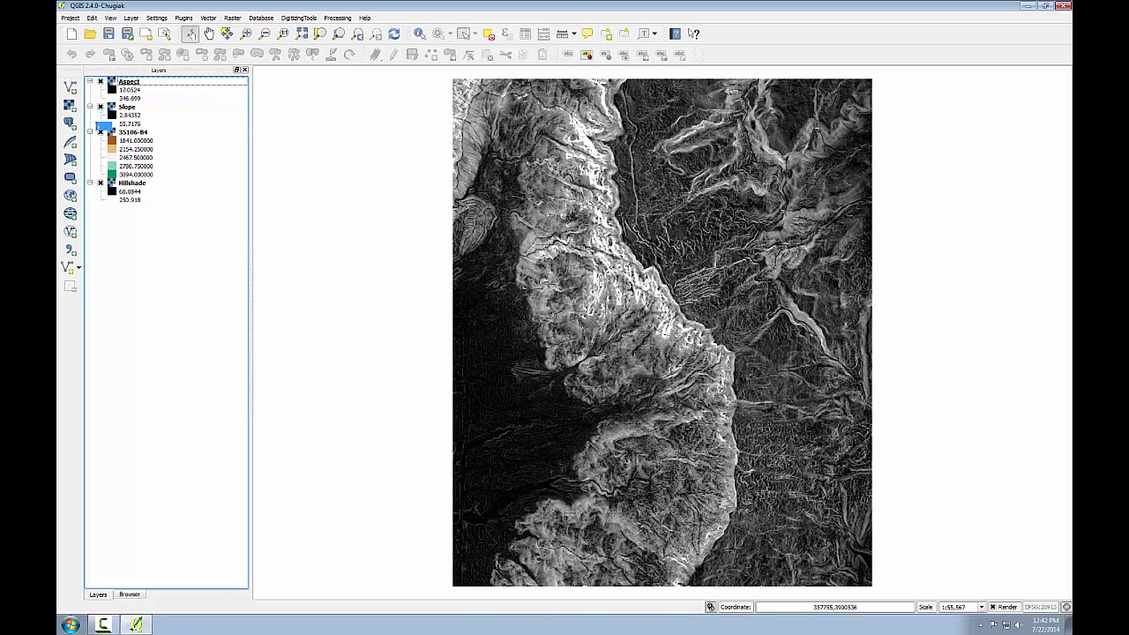